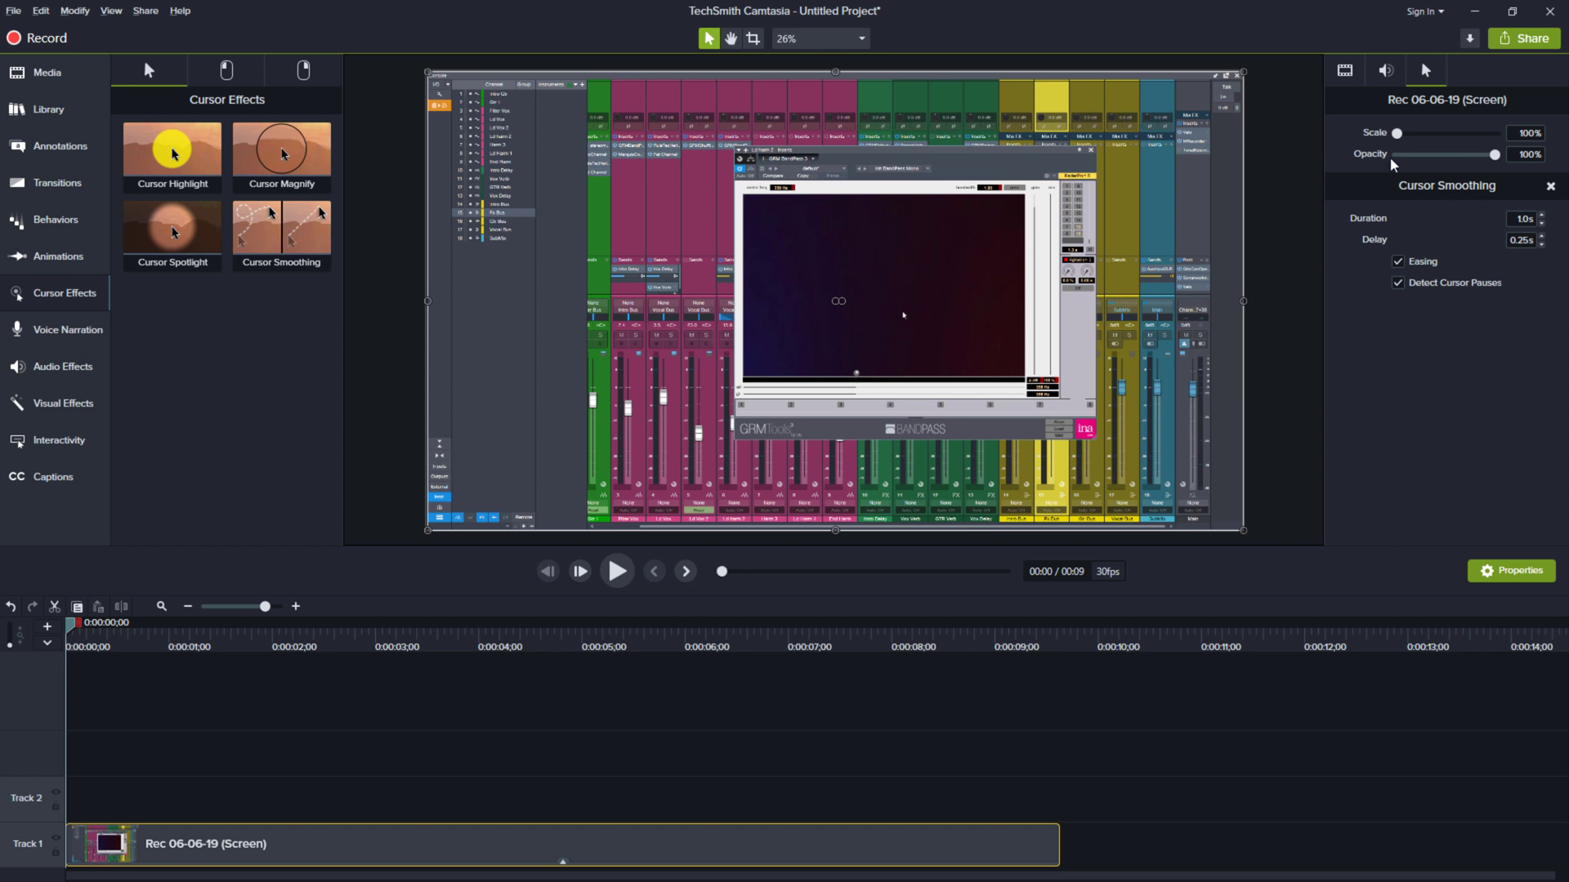
Step: Scale the recorded cursor up to 393% and play the clip to preview it
{"action": "left_click_drag", "start_coordinate": [1397, 135], "coordinate": [1469, 135]}
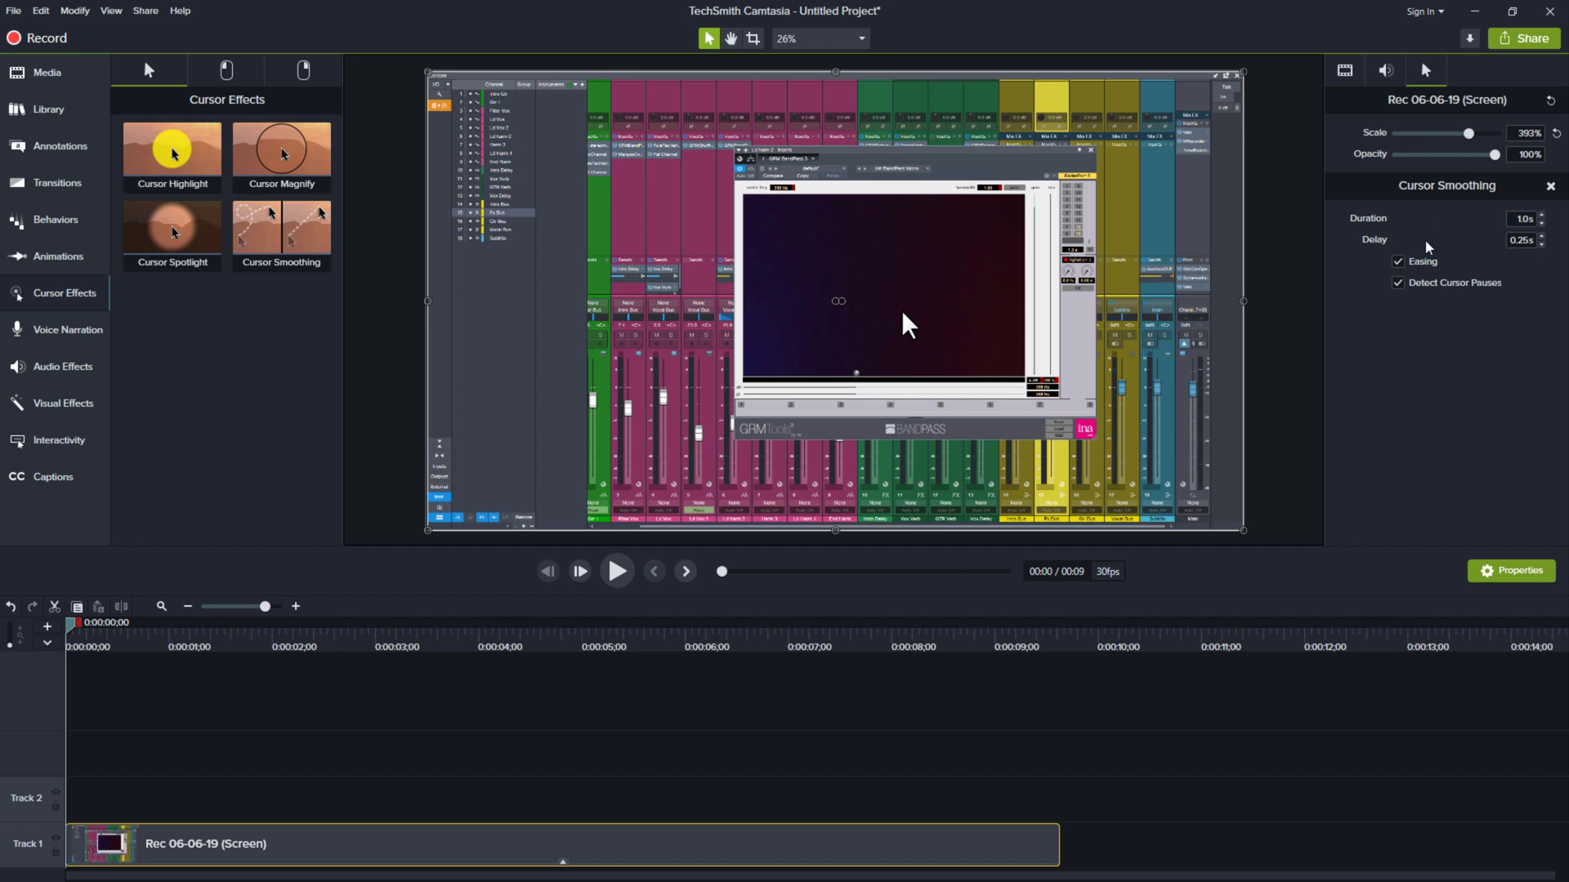
{"action": "key", "text": "space"}
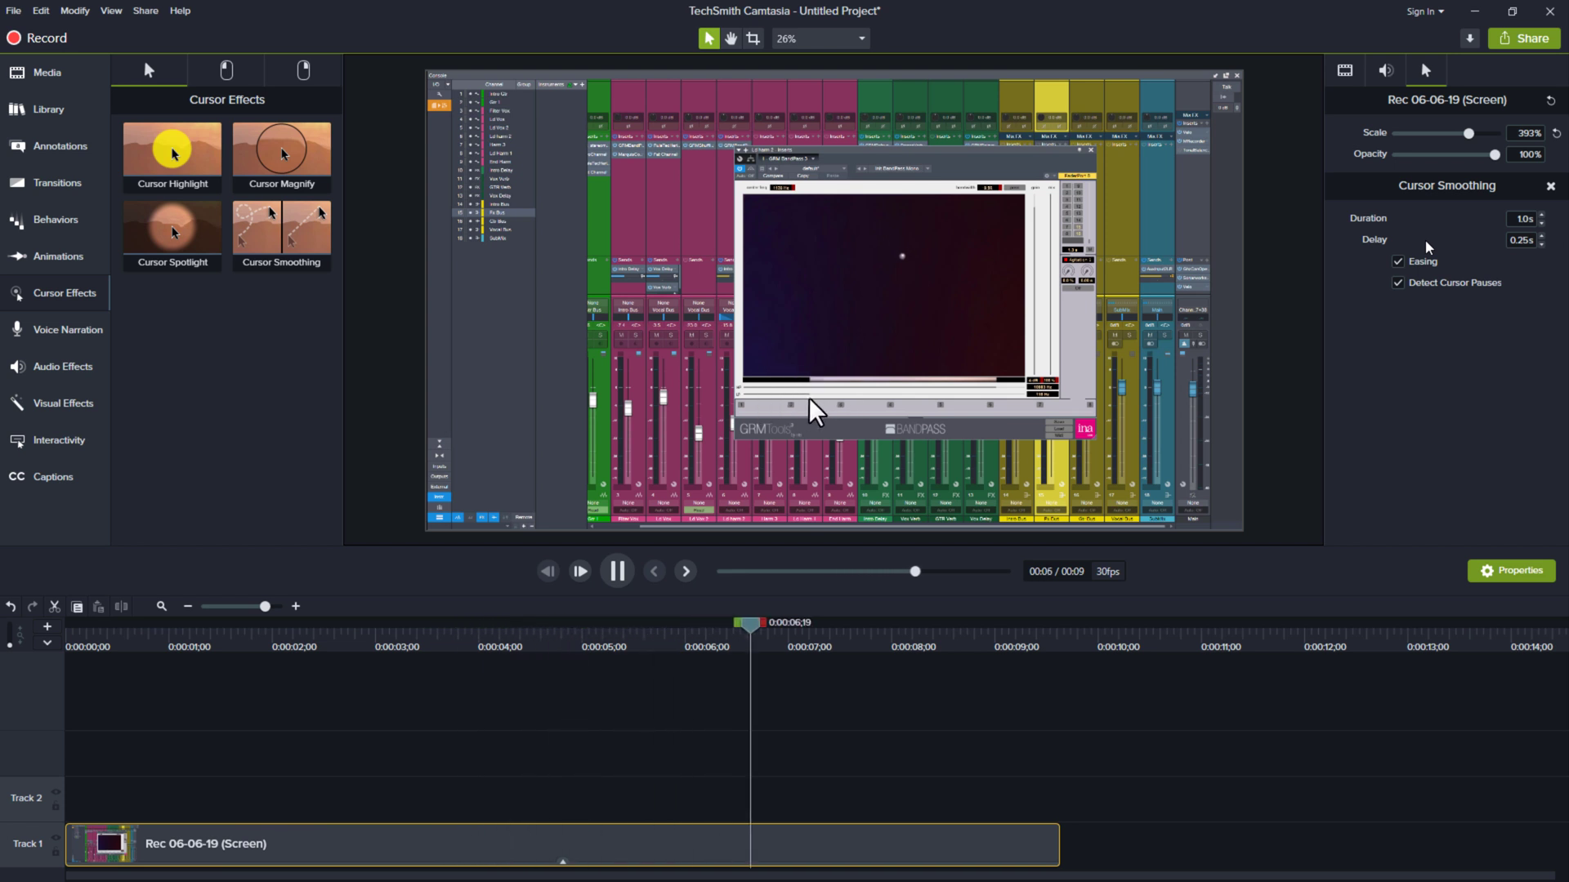
{"action": "key", "text": "space"}
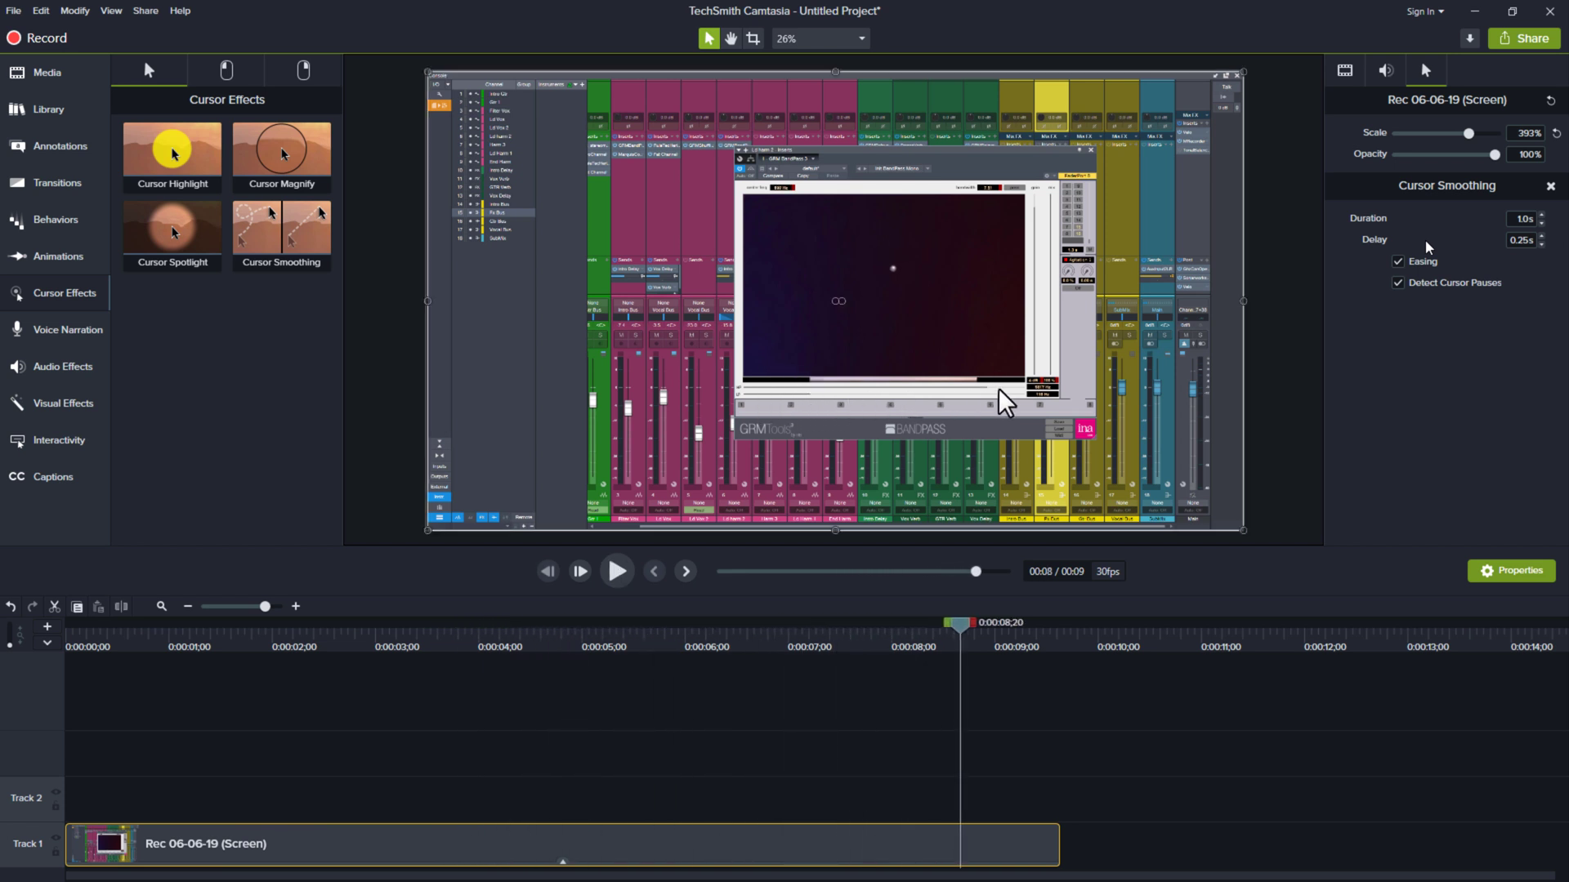
Step: Delete the Cursor Smoothing effect and replay the clip from the beginning
{"action": "left_click", "coordinate": [1551, 189]}
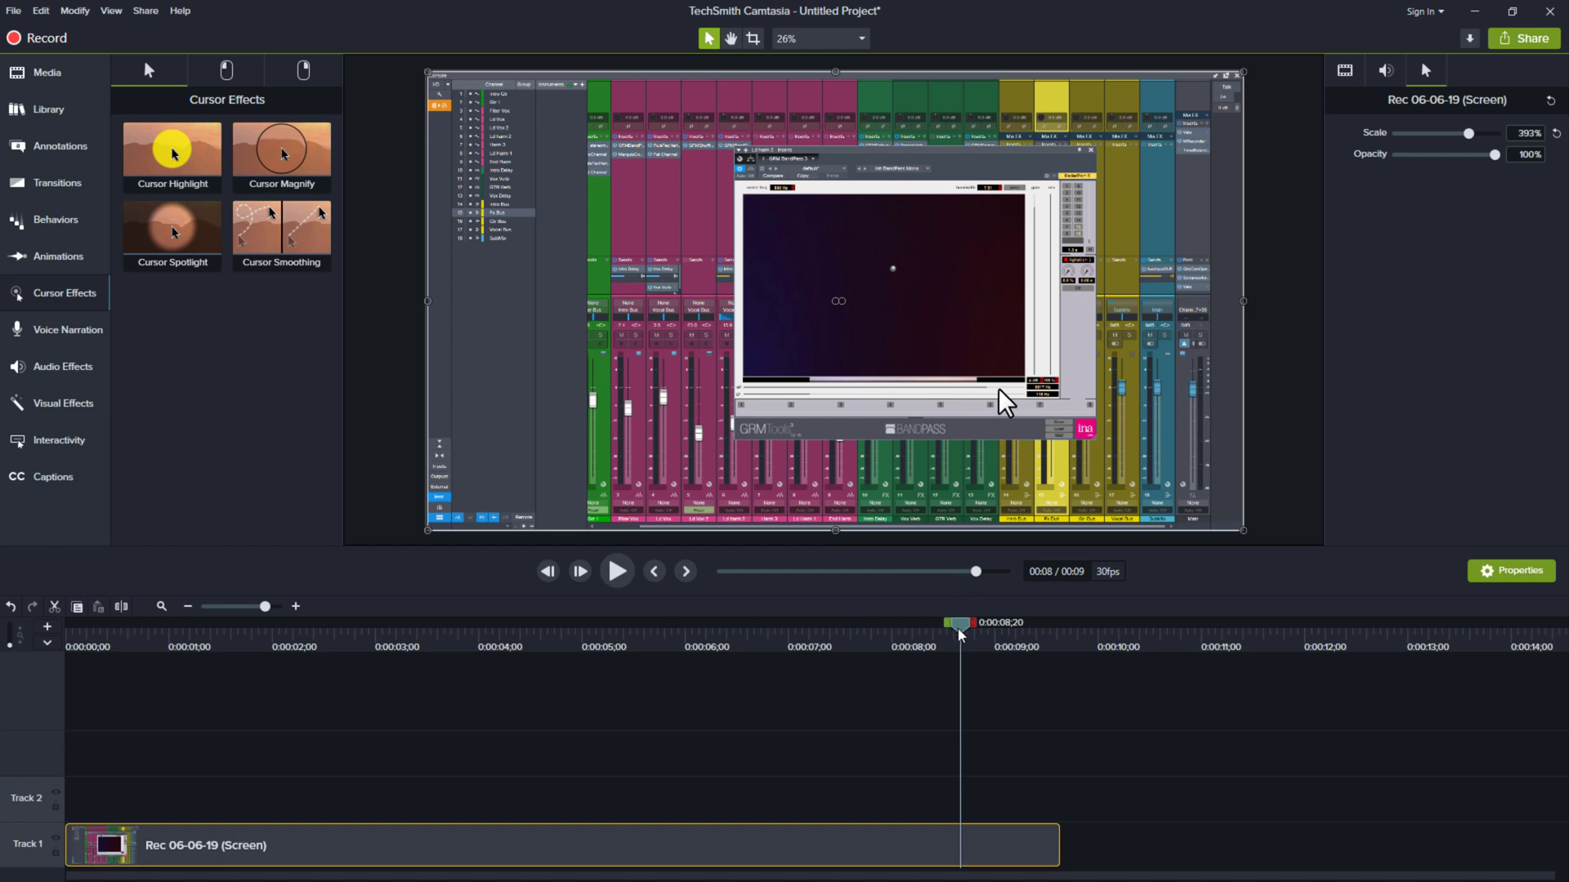
{"action": "key", "text": "ctrl+Home"}
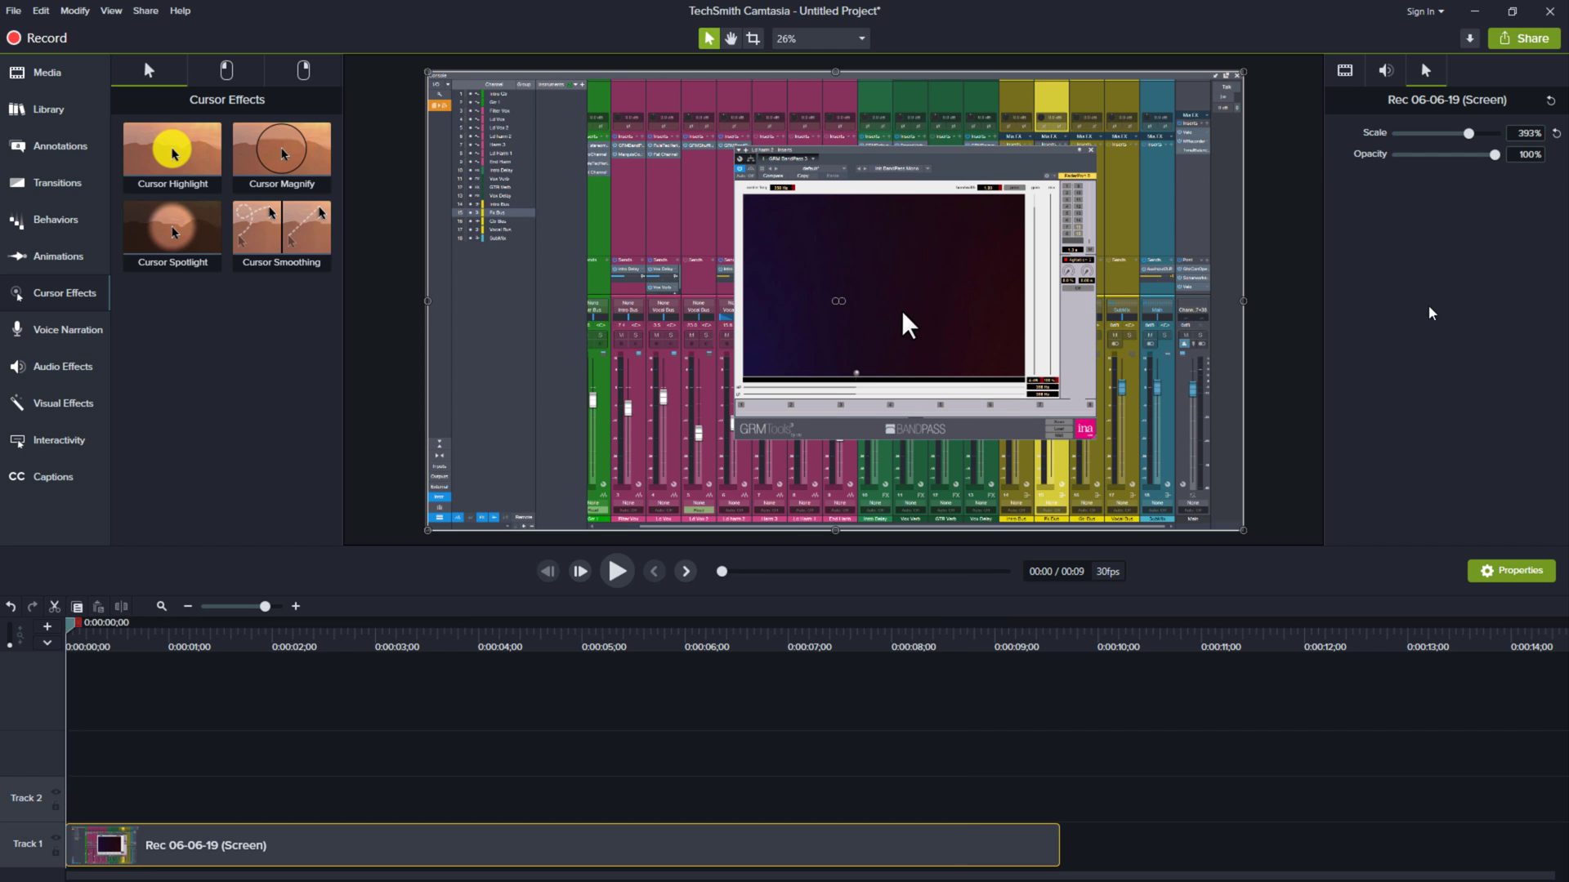
{"action": "key", "text": "space"}
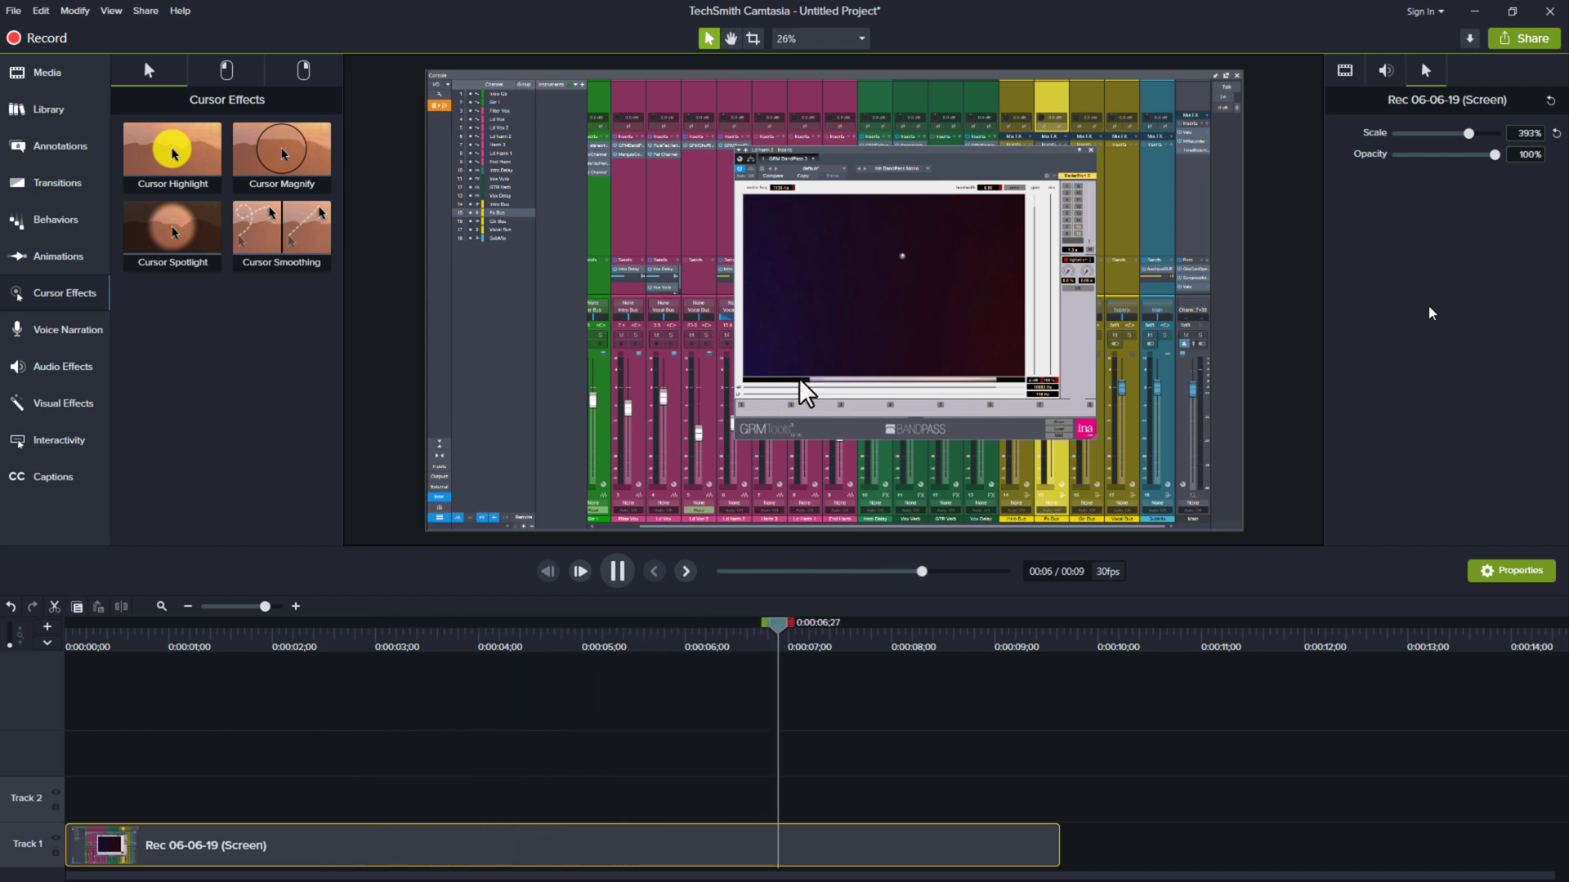
{"action": "key", "text": "space"}
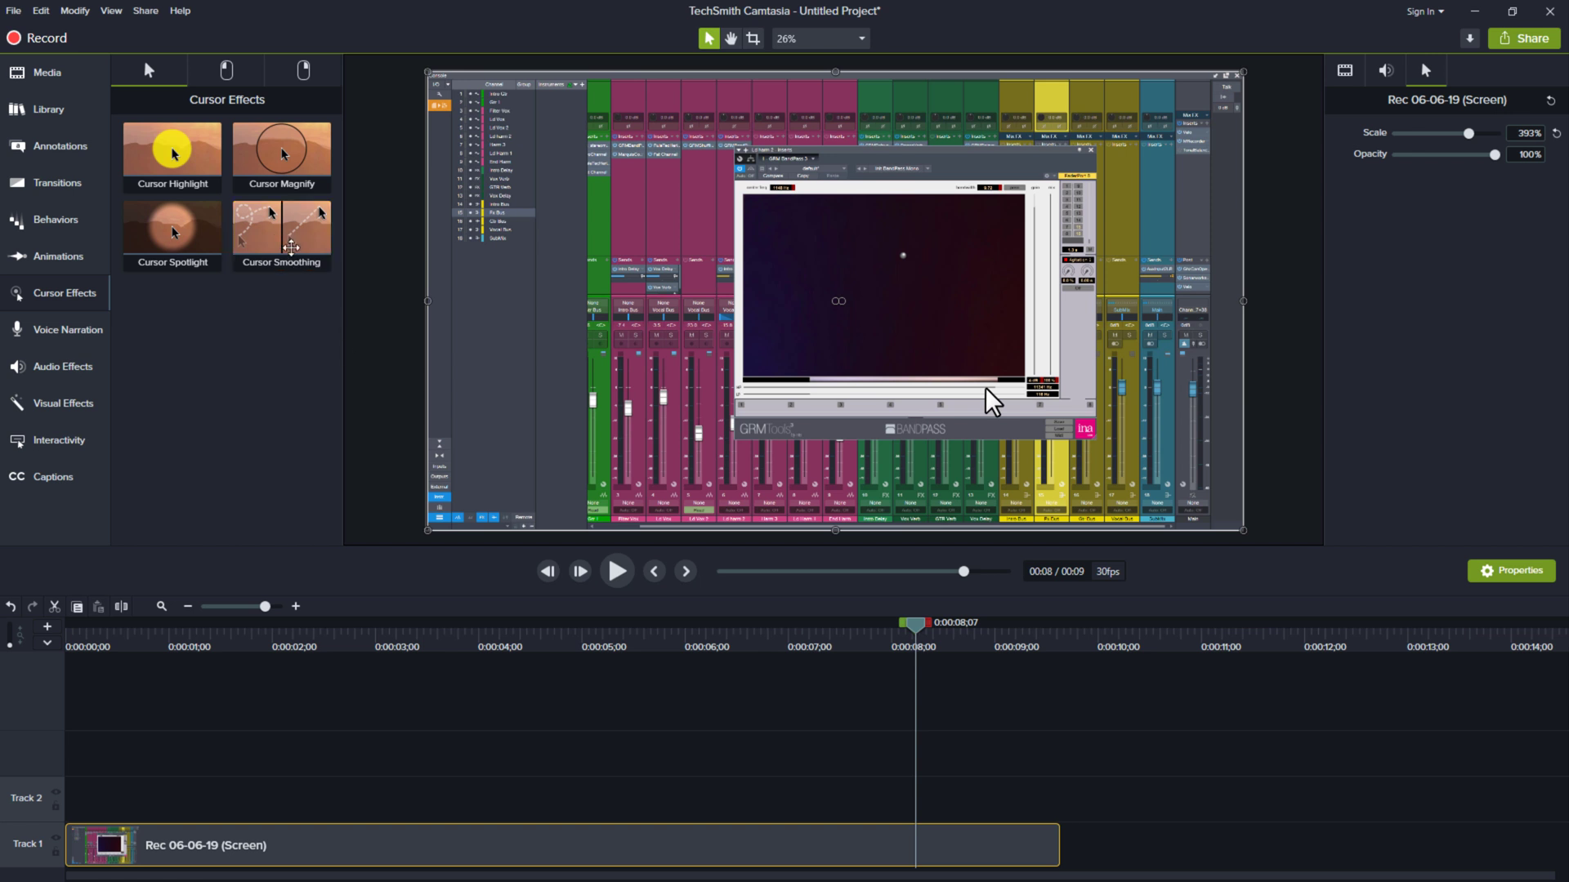
Step: Reapply Cursor Smoothing to the Track 1 clip, with 1.0s duration and 0.25s delay
{"action": "left_click_drag", "start_coordinate": [290, 236], "coordinate": [449, 844]}
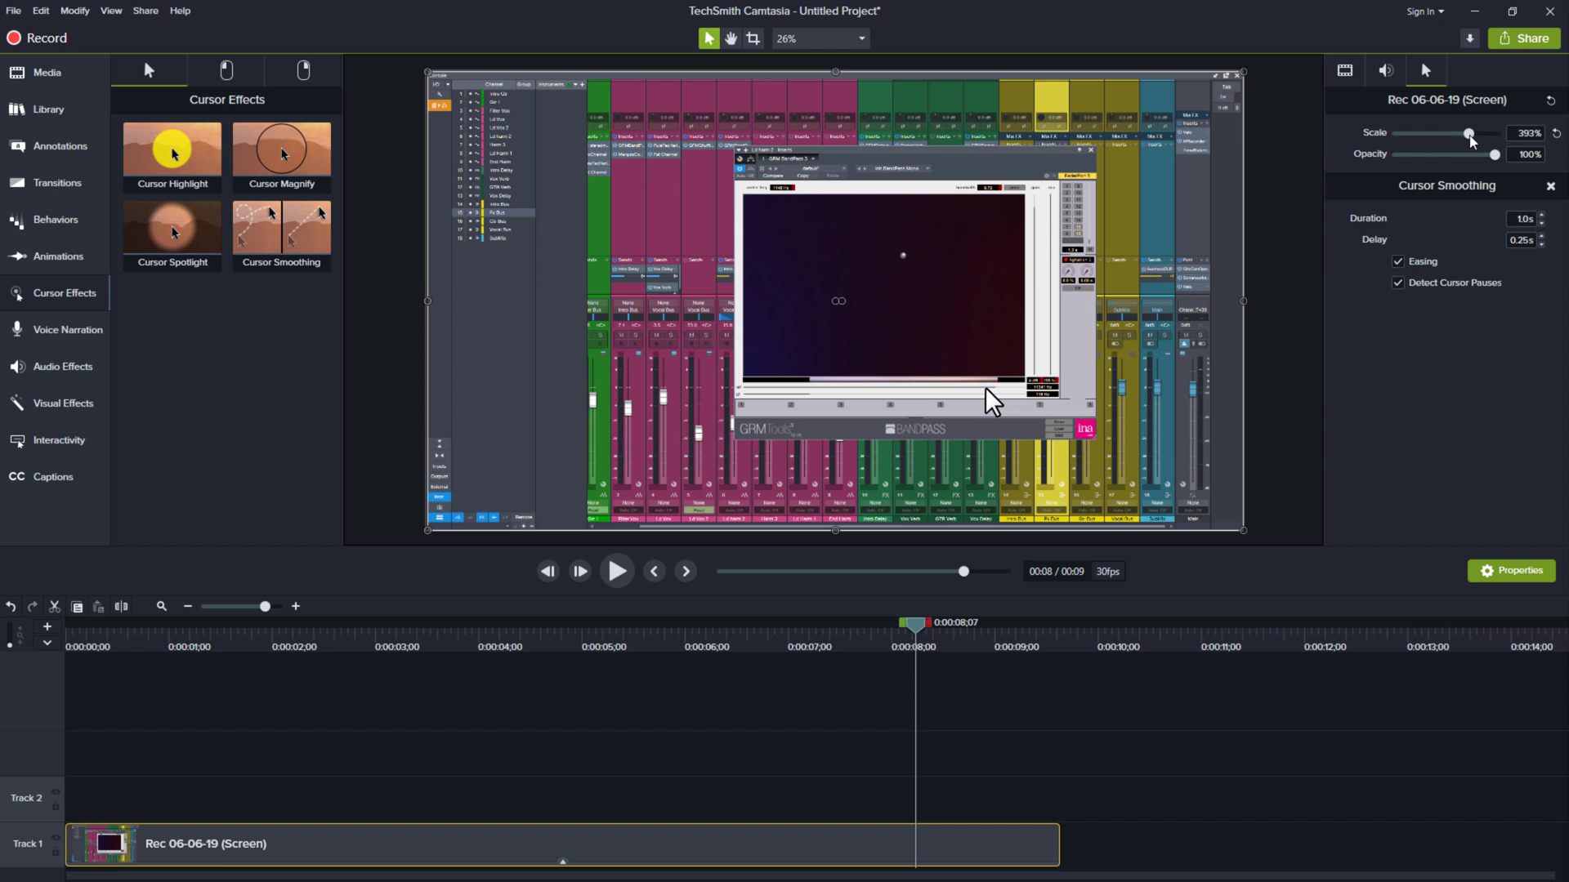
Step: Lower cursor scale to 373%, add Cursor Magnify (size 100, zoom 150%), and browse click effects
{"action": "mouse_move", "coordinate": [1469, 137]}
{"action": "left_mouse_down"}
{"action": "mouse_move", "coordinate": [1412, 137]}
{"action": "mouse_move", "coordinate": [1464, 137]}
{"action": "left_mouse_up"}
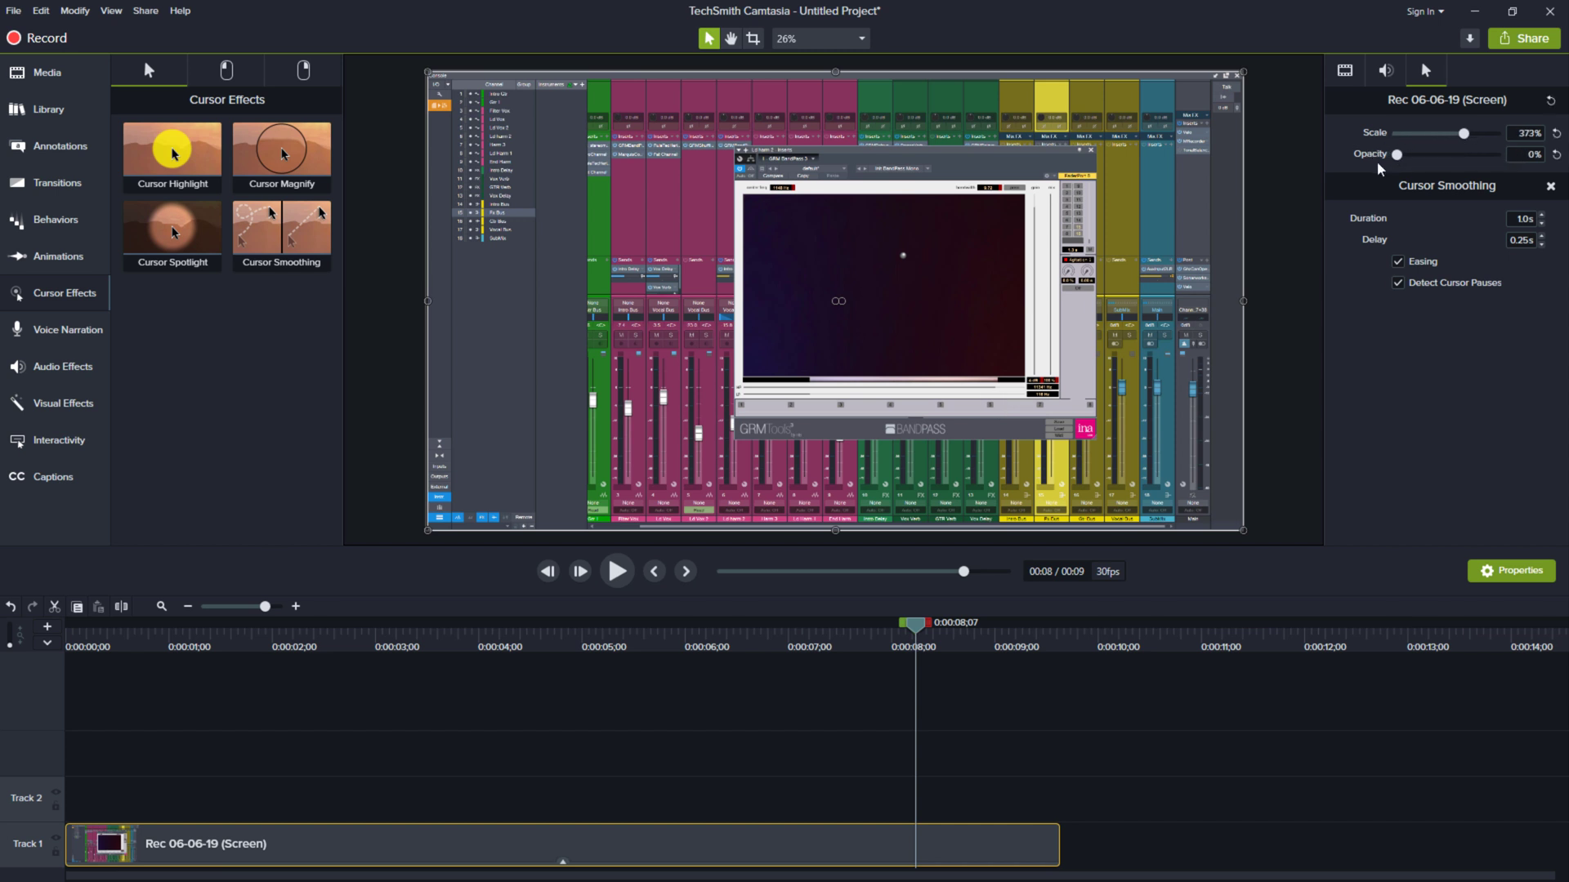
{"action": "left_click_drag", "start_coordinate": [284, 155], "coordinate": [700, 854]}
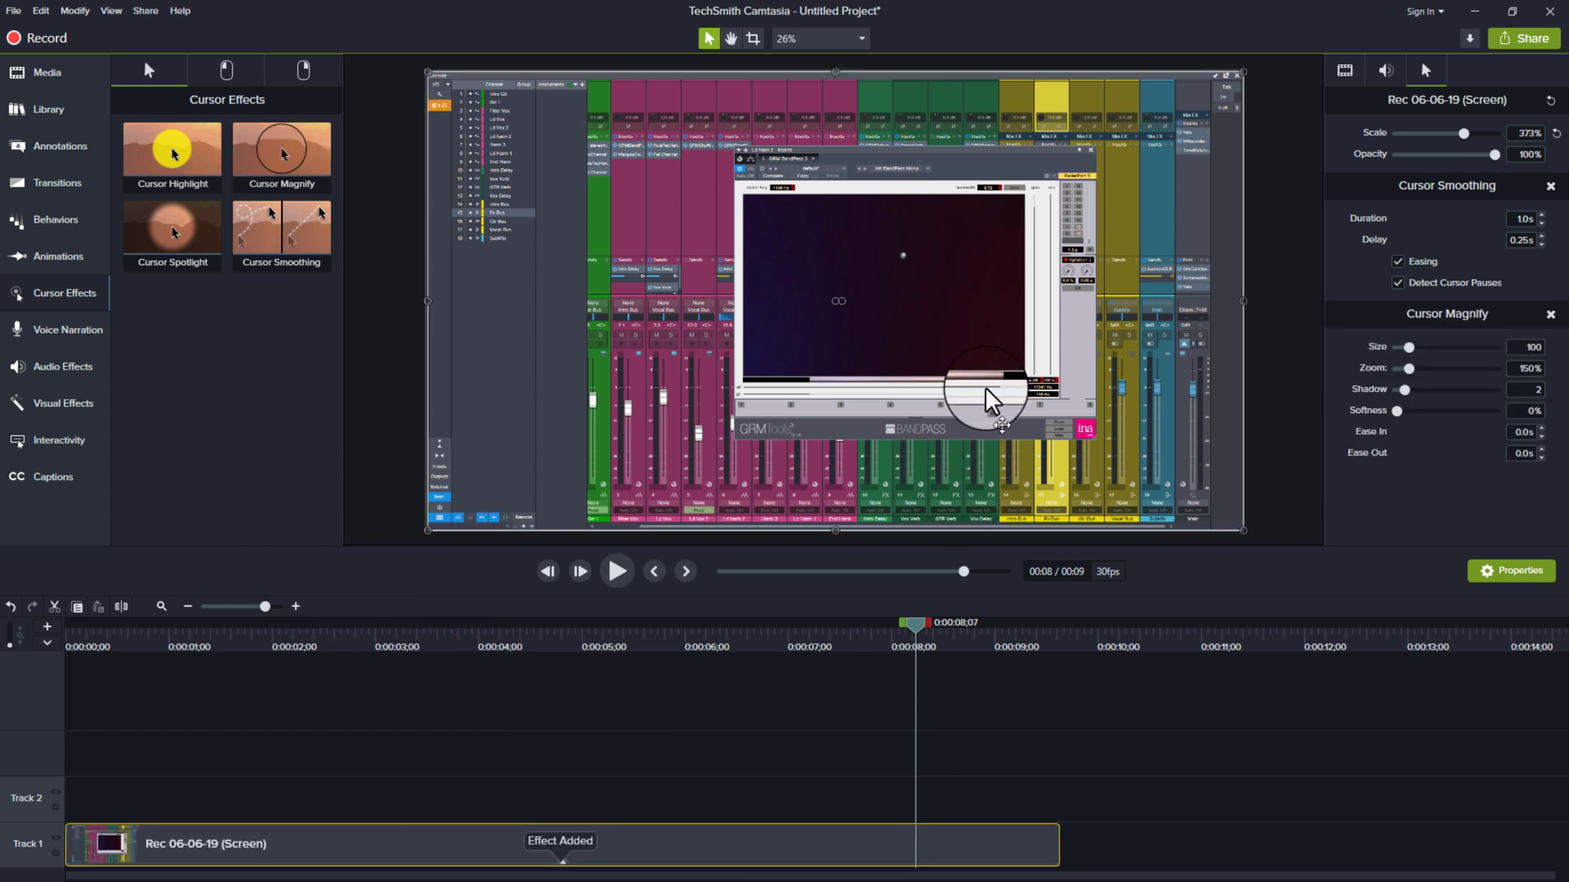
{"action": "left_click", "coordinate": [226, 72]}
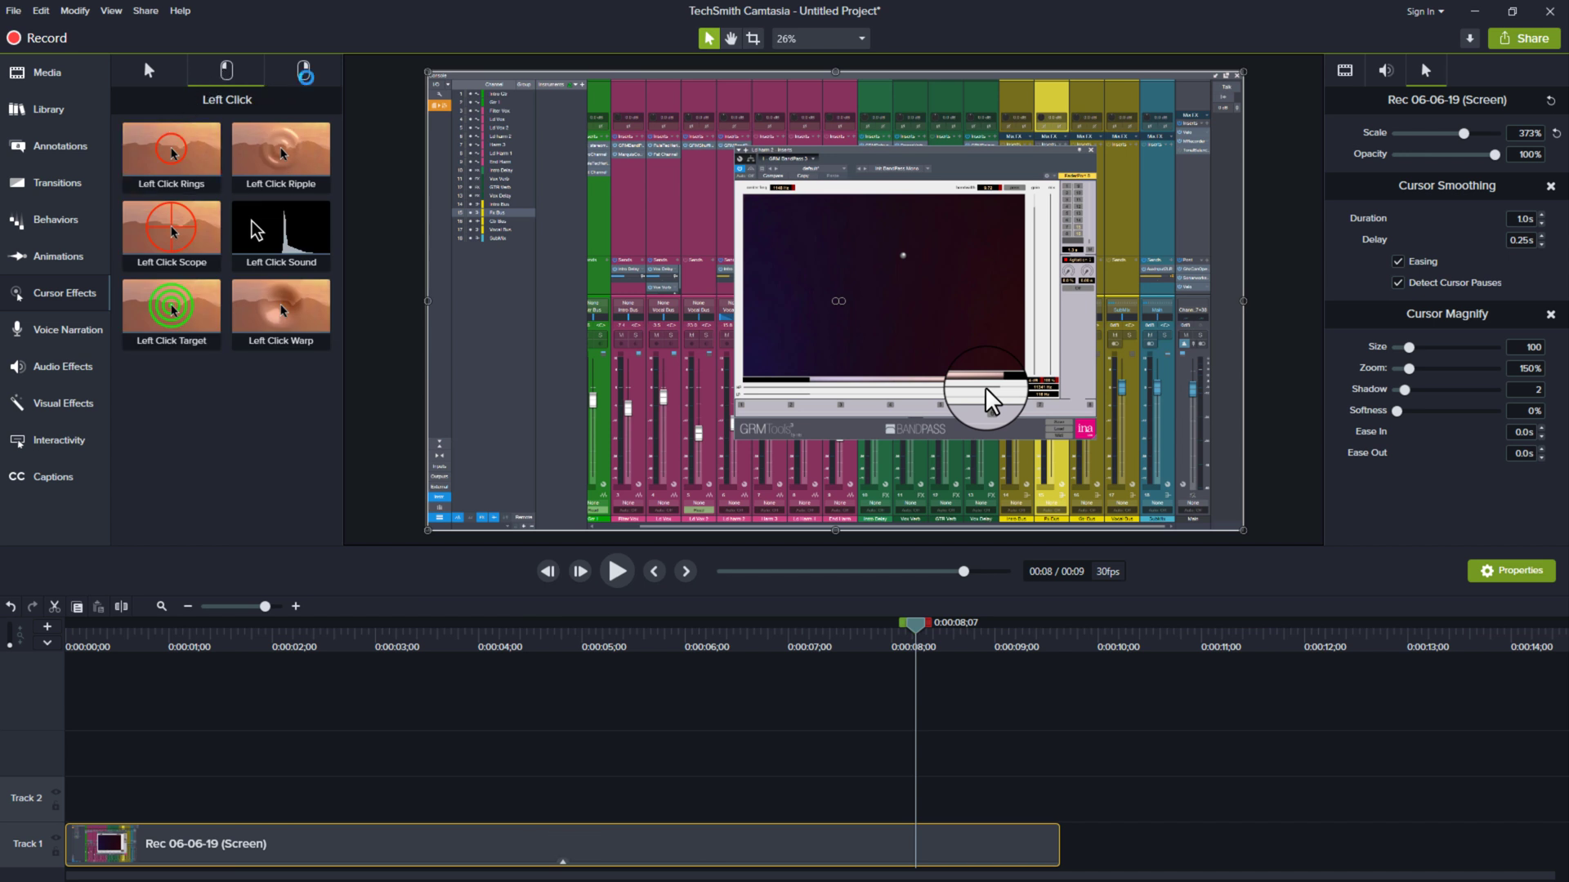
{"action": "left_click", "coordinate": [303, 70]}
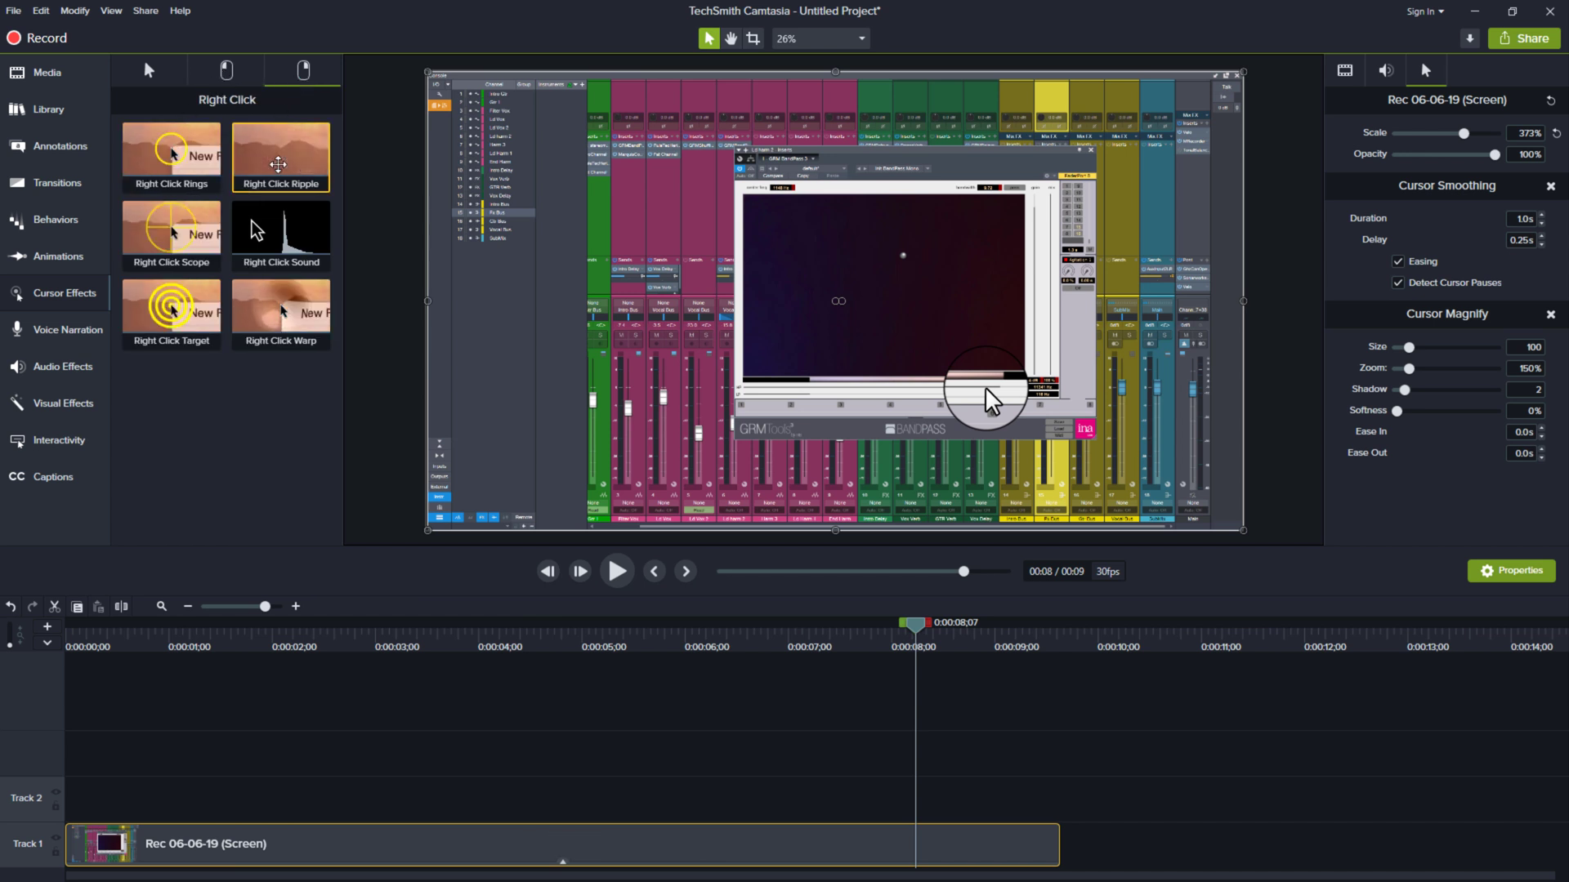
Step: Set the cursor's starting opacity to 0% and the Cursor Magnify size to 0
{"action": "left_click", "coordinate": [58, 256]}
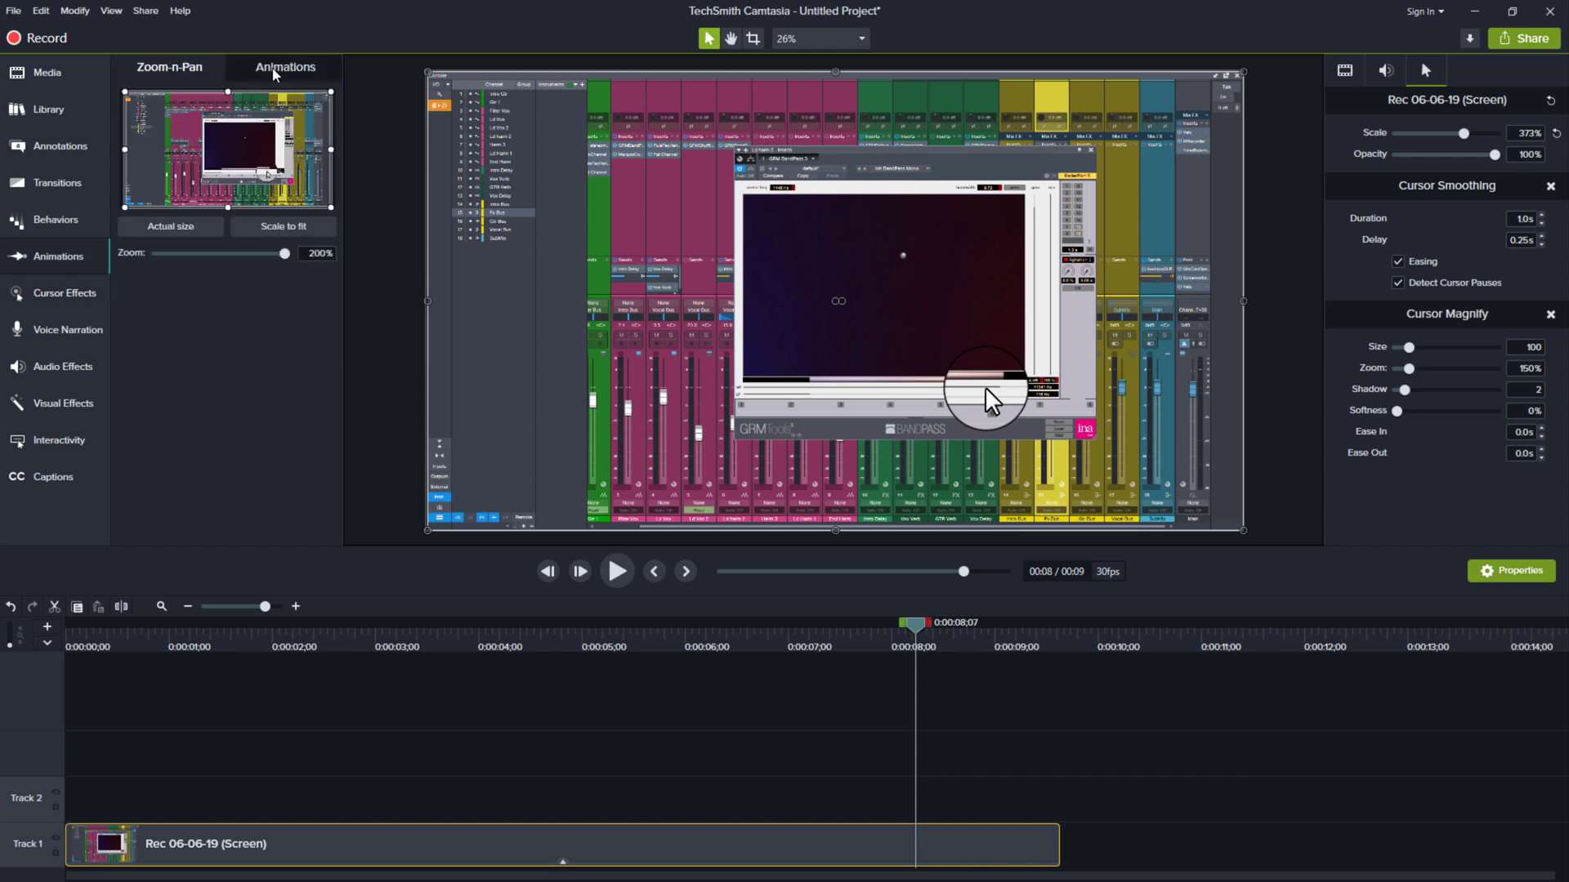
{"action": "left_click", "coordinate": [257, 71]}
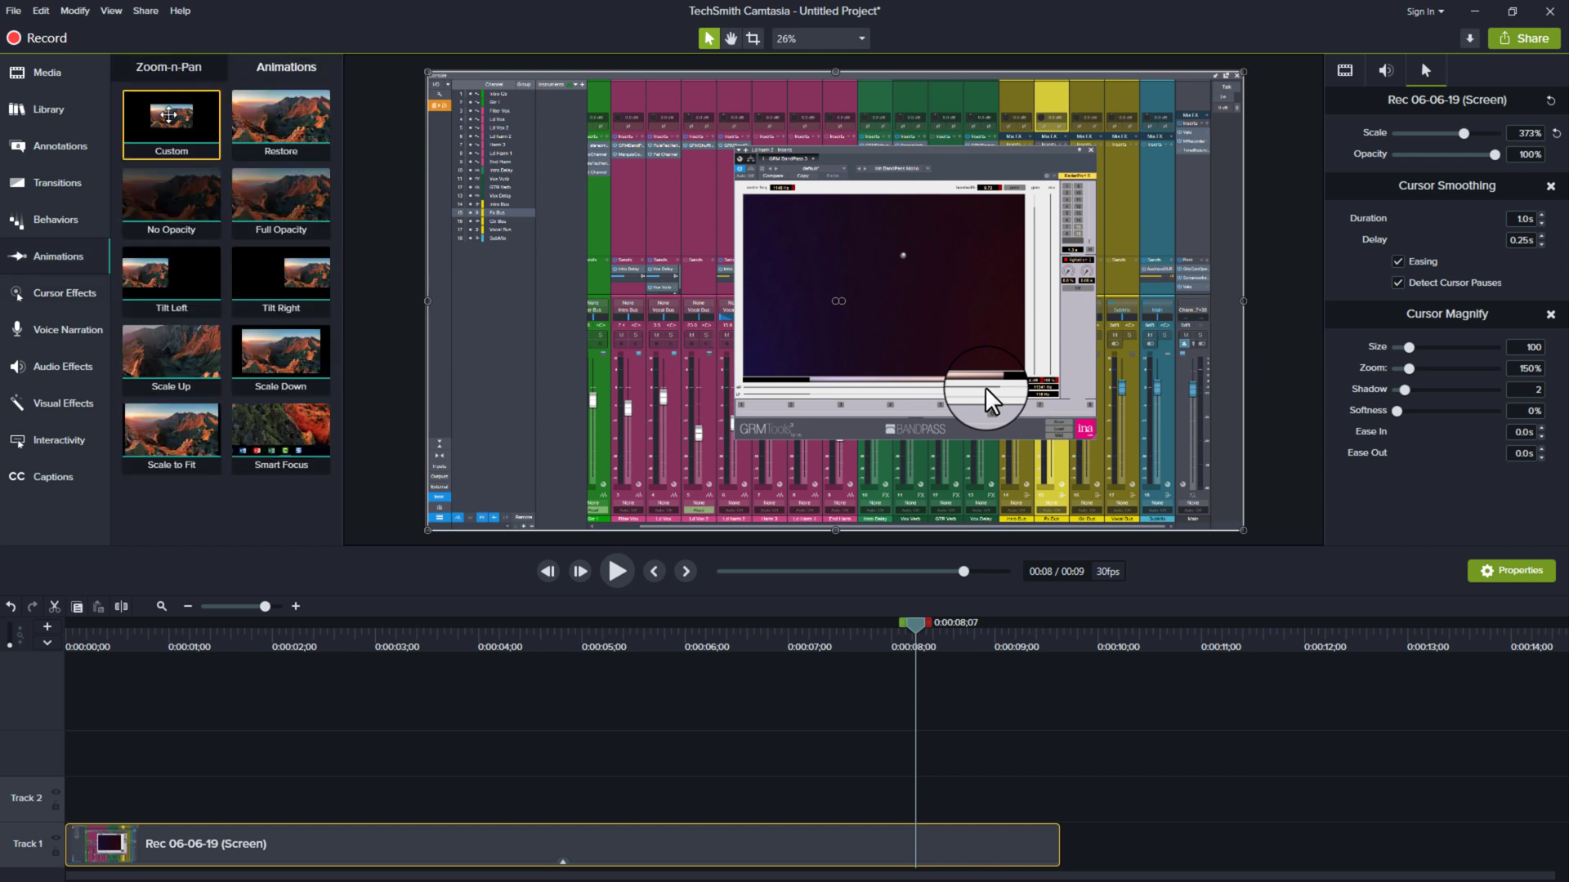
{"action": "mouse_move", "coordinate": [169, 115]}
{"action": "left_mouse_down"}
{"action": "mouse_move", "coordinate": [282, 394]}
{"action": "mouse_move", "coordinate": [324, 760]}
{"action": "mouse_move", "coordinate": [194, 115]}
{"action": "left_mouse_up"}
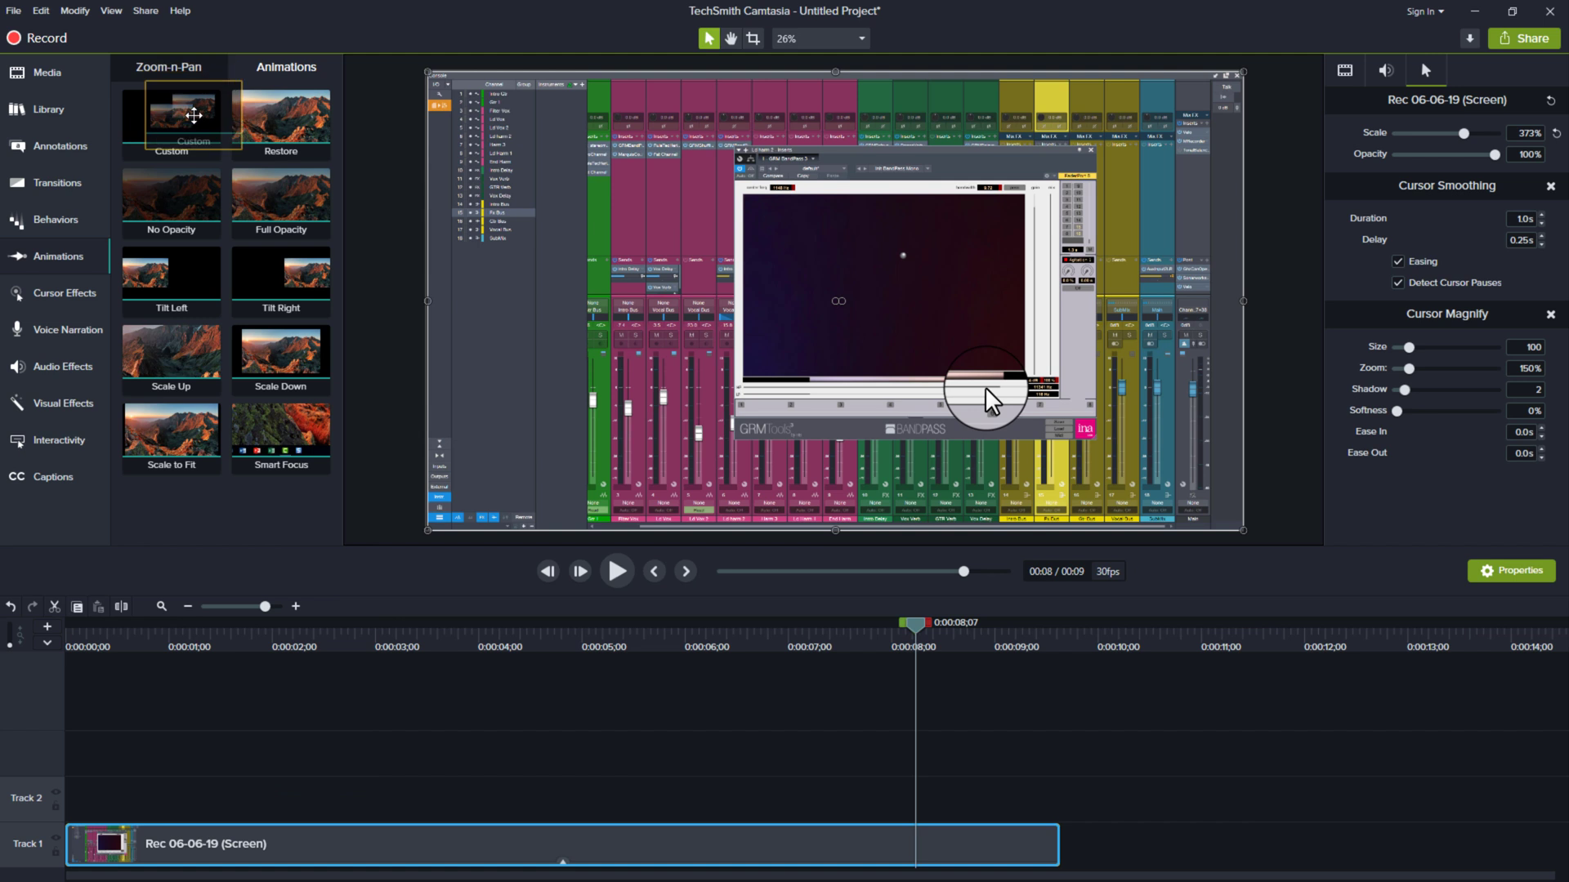
{"action": "left_click_drag", "start_coordinate": [193, 115], "coordinate": [193, 115]}
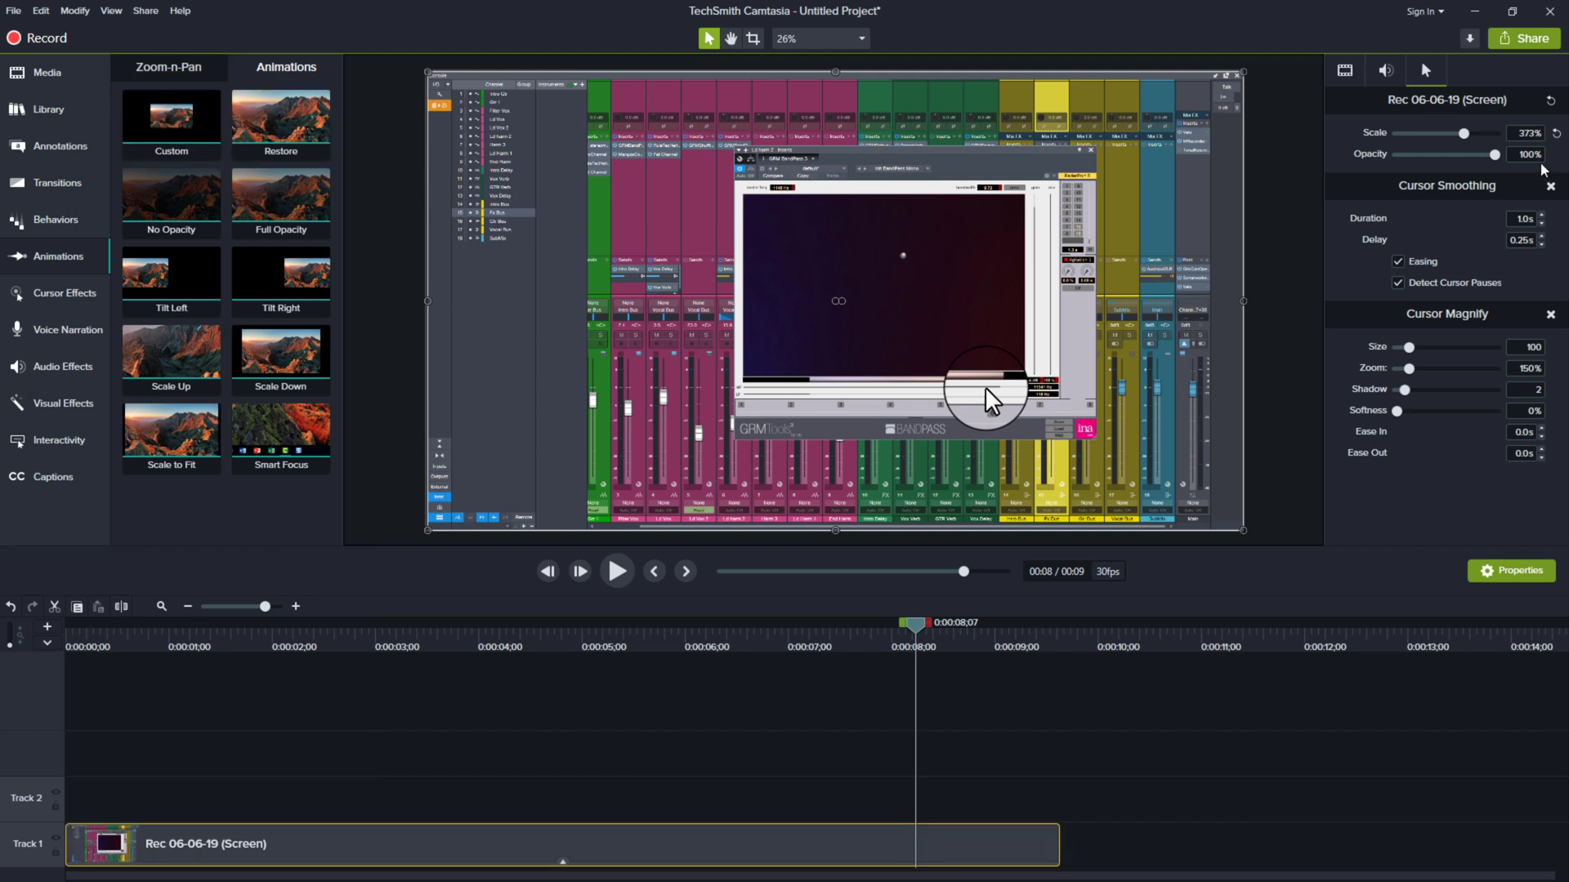
{"action": "left_click_drag", "start_coordinate": [1494, 155], "coordinate": [1271, 176]}
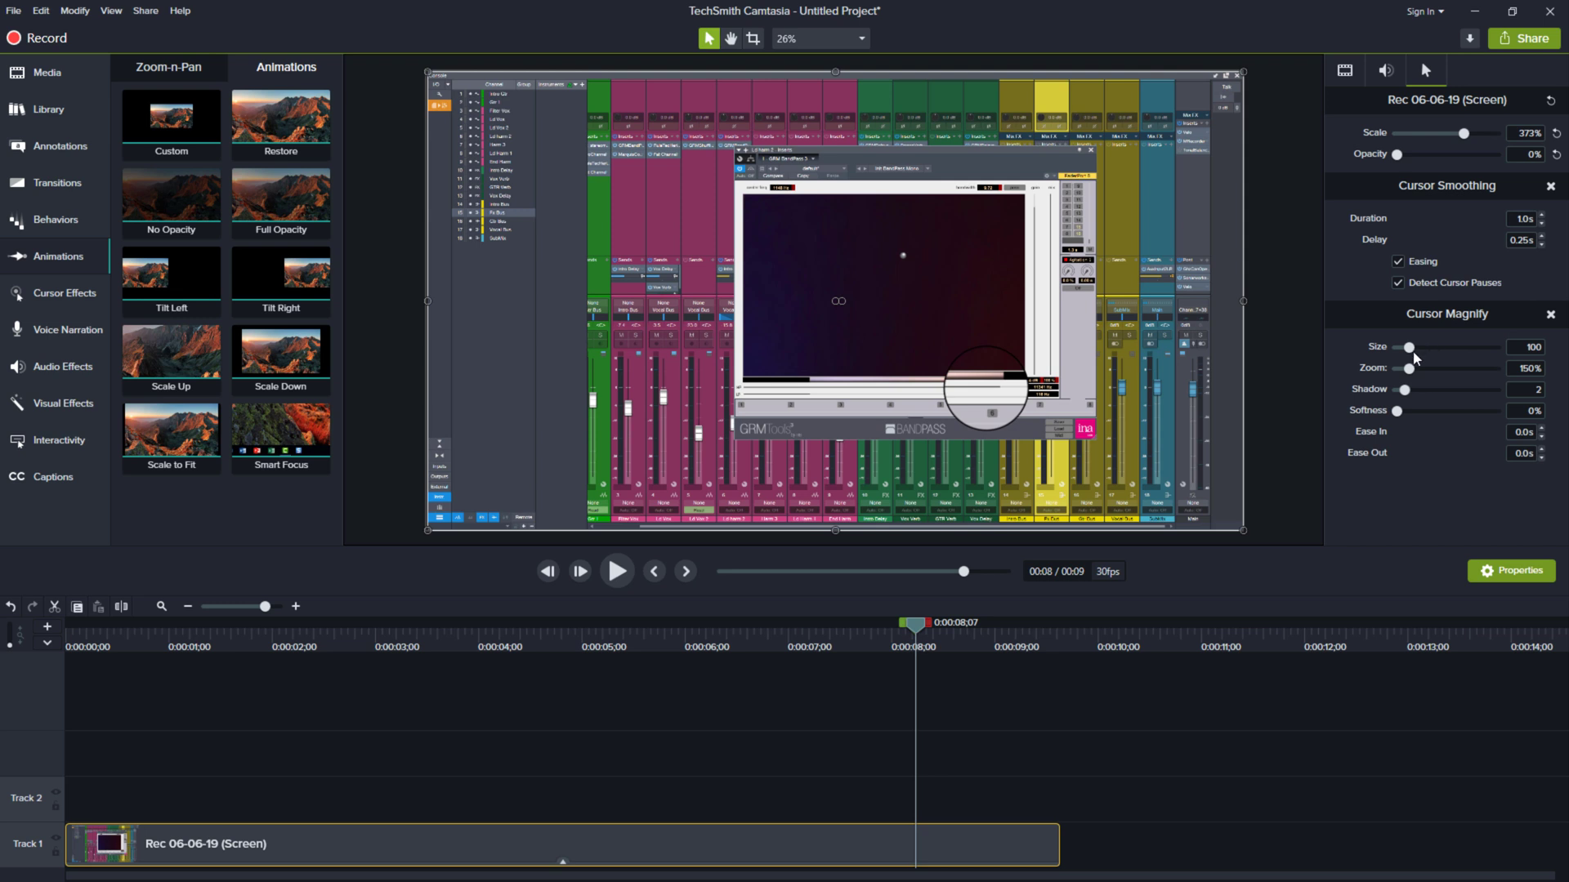
{"action": "left_click_drag", "start_coordinate": [1410, 348], "coordinate": [1394, 348]}
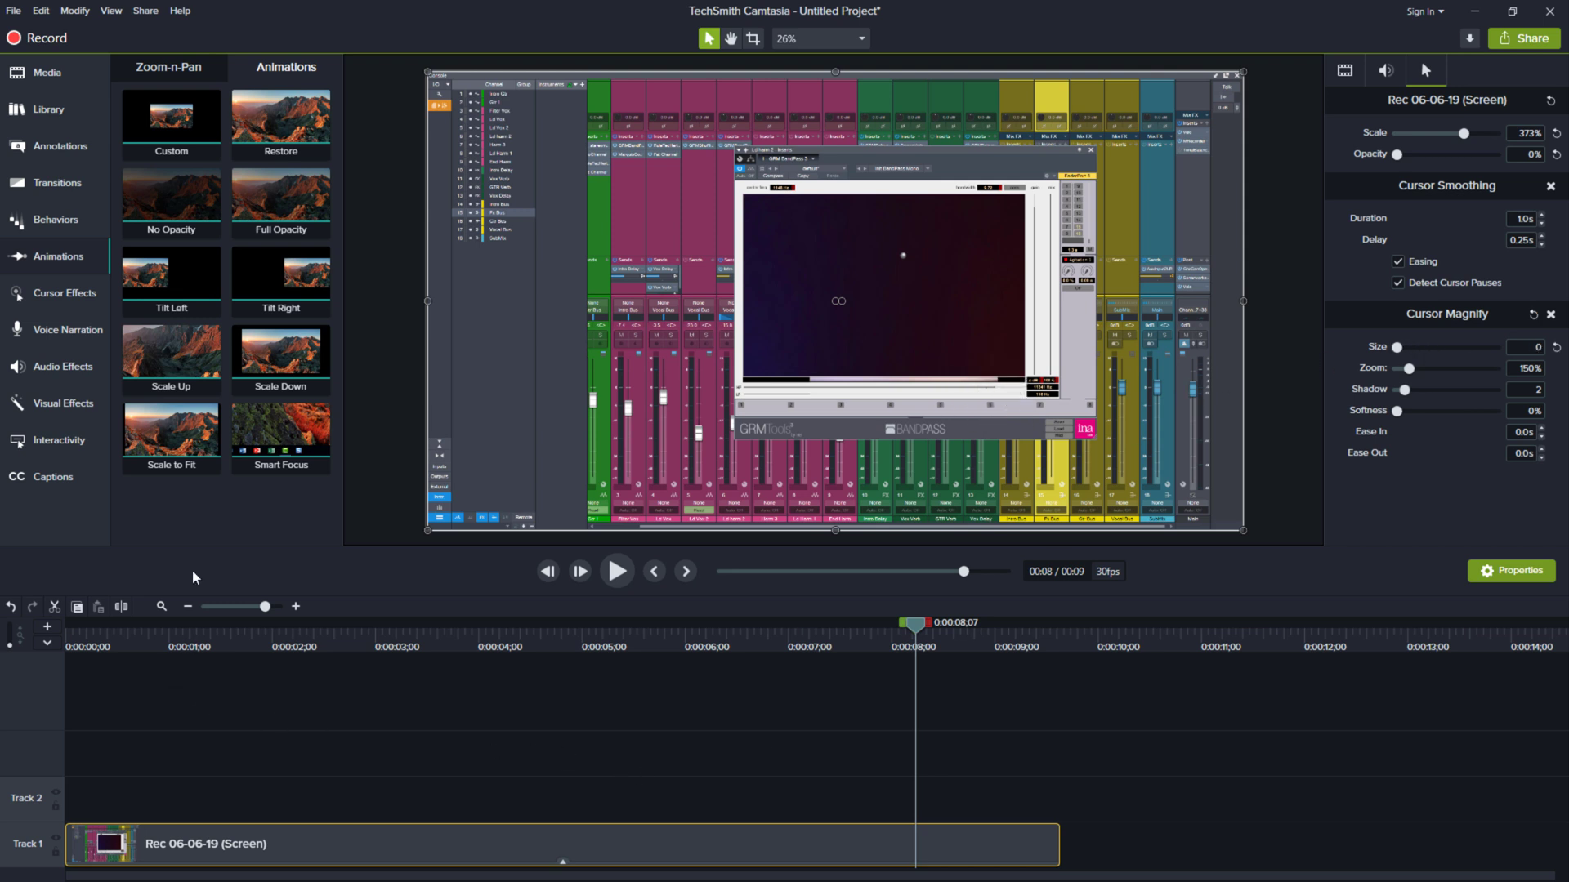
Step: Add a Custom animation at the clip start ending at 100% opacity and magnify size 100
{"action": "left_click_drag", "start_coordinate": [172, 123], "coordinate": [287, 849]}
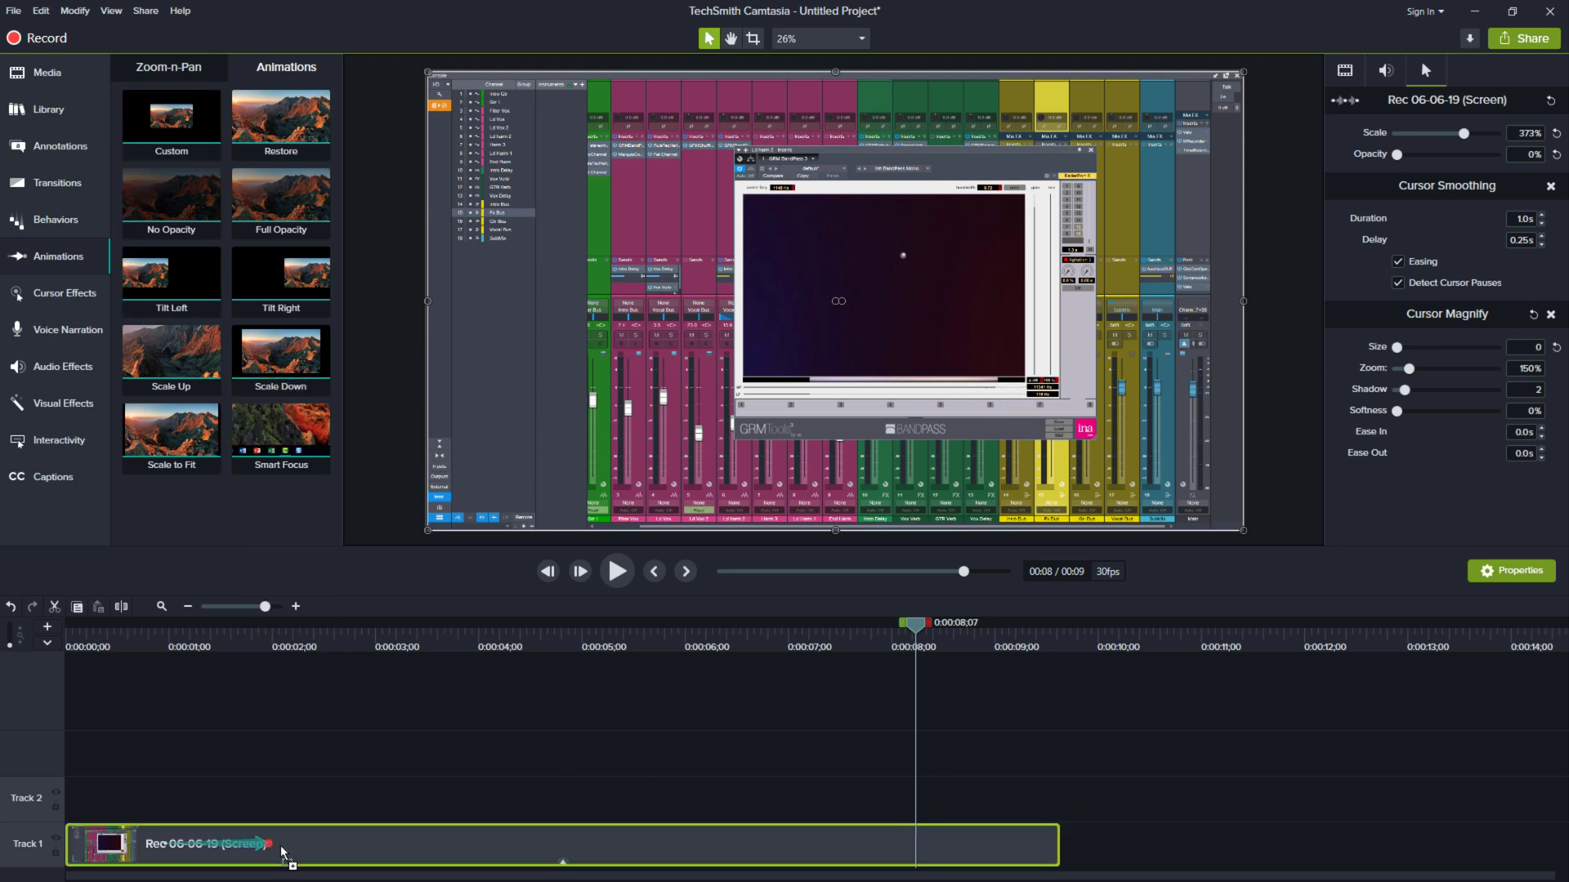
{"action": "left_click", "coordinate": [296, 648]}
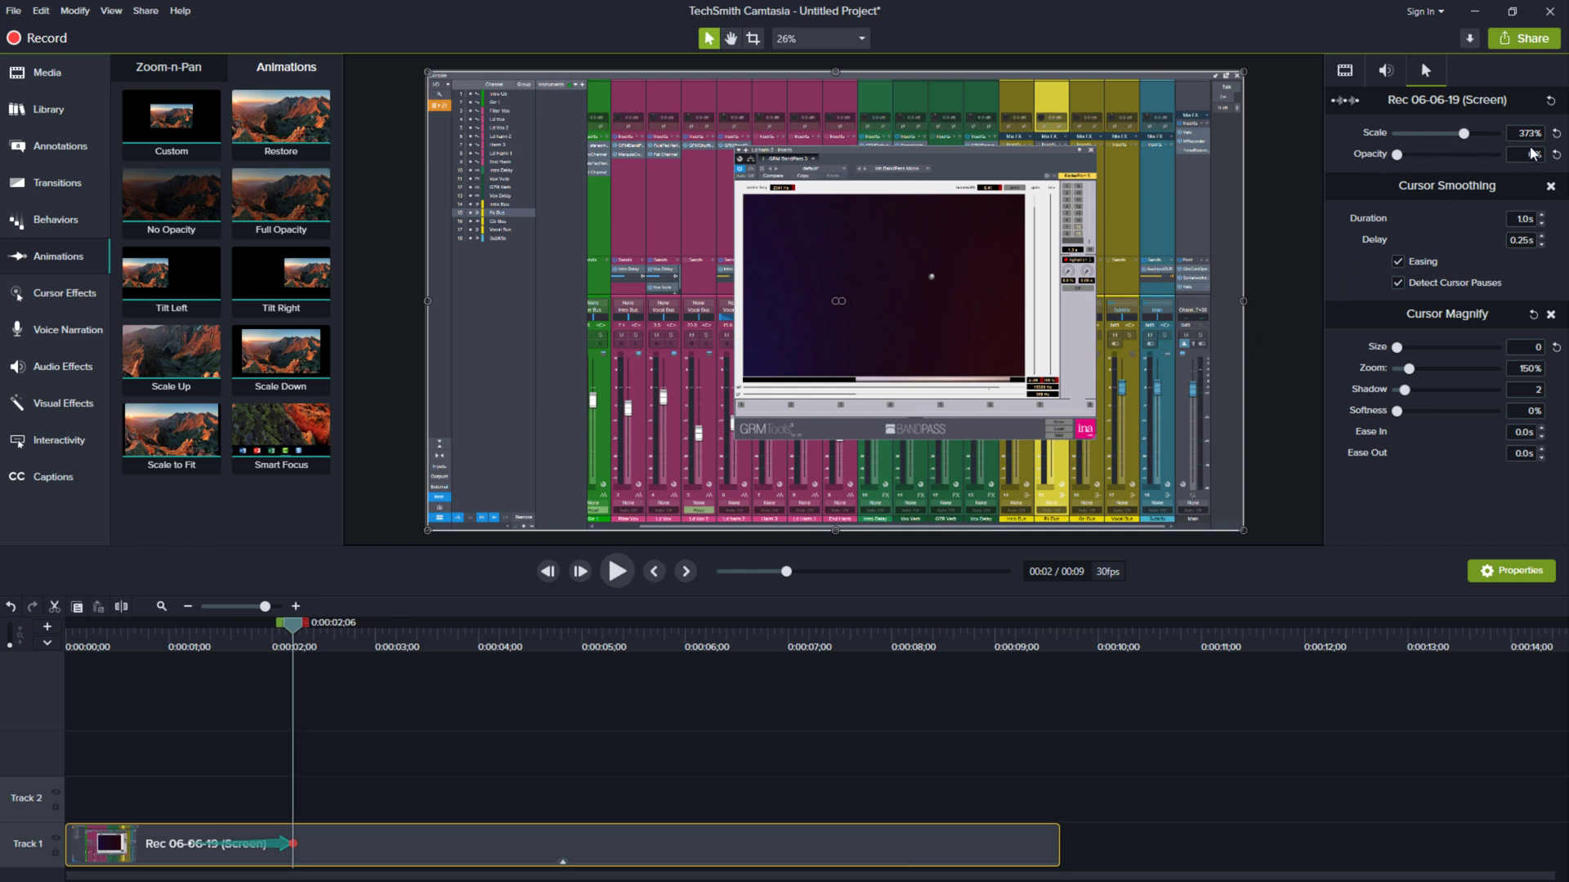
{"action": "left_click", "coordinate": [1557, 155]}
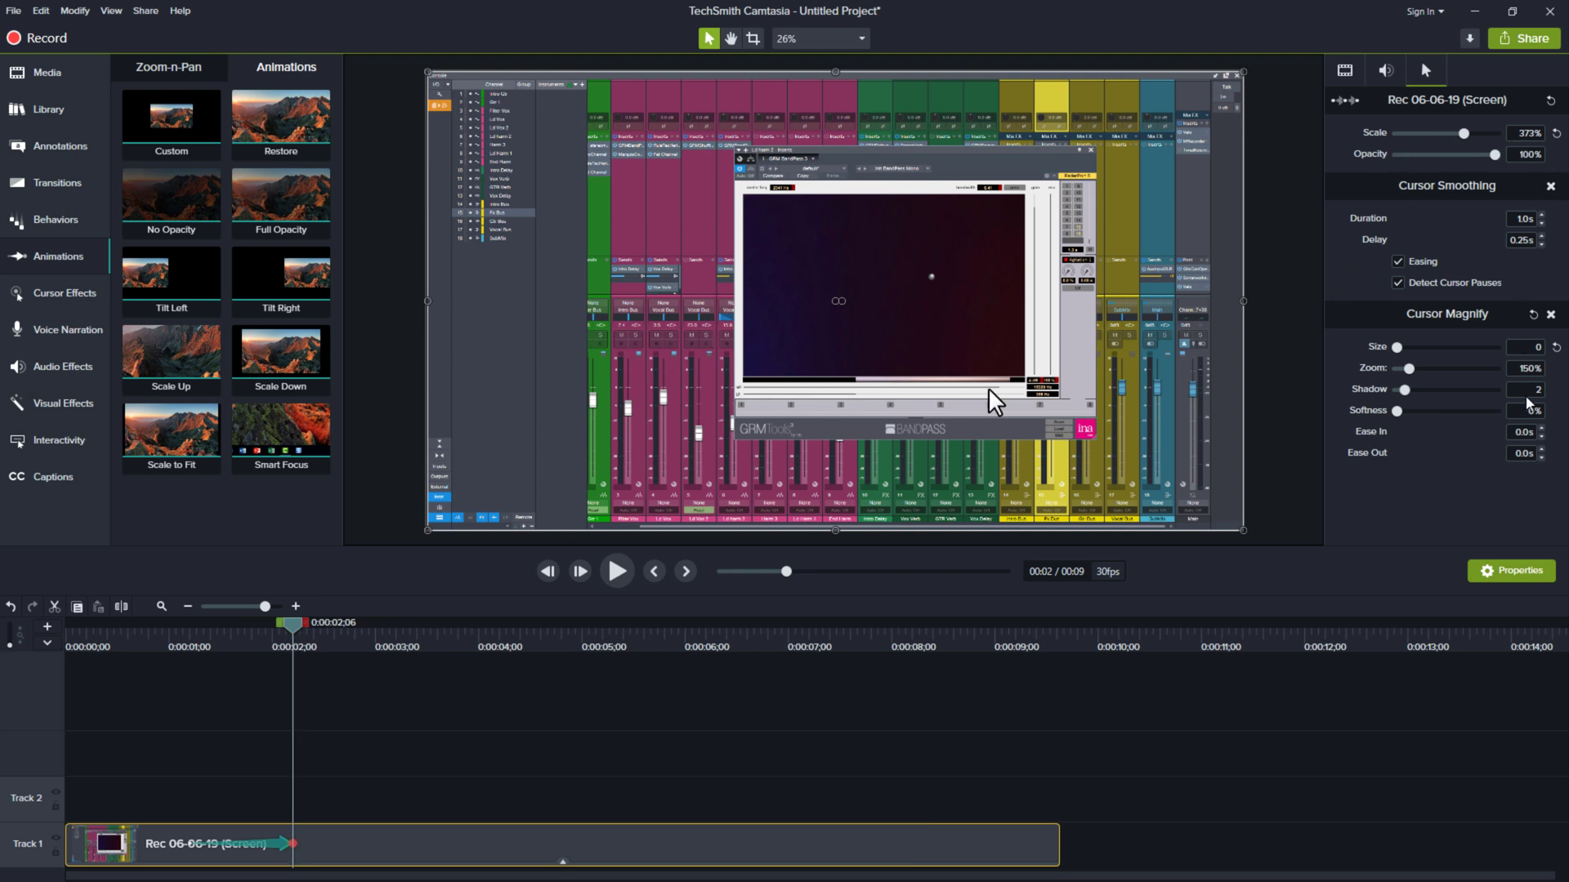
{"action": "left_click", "coordinate": [1556, 348]}
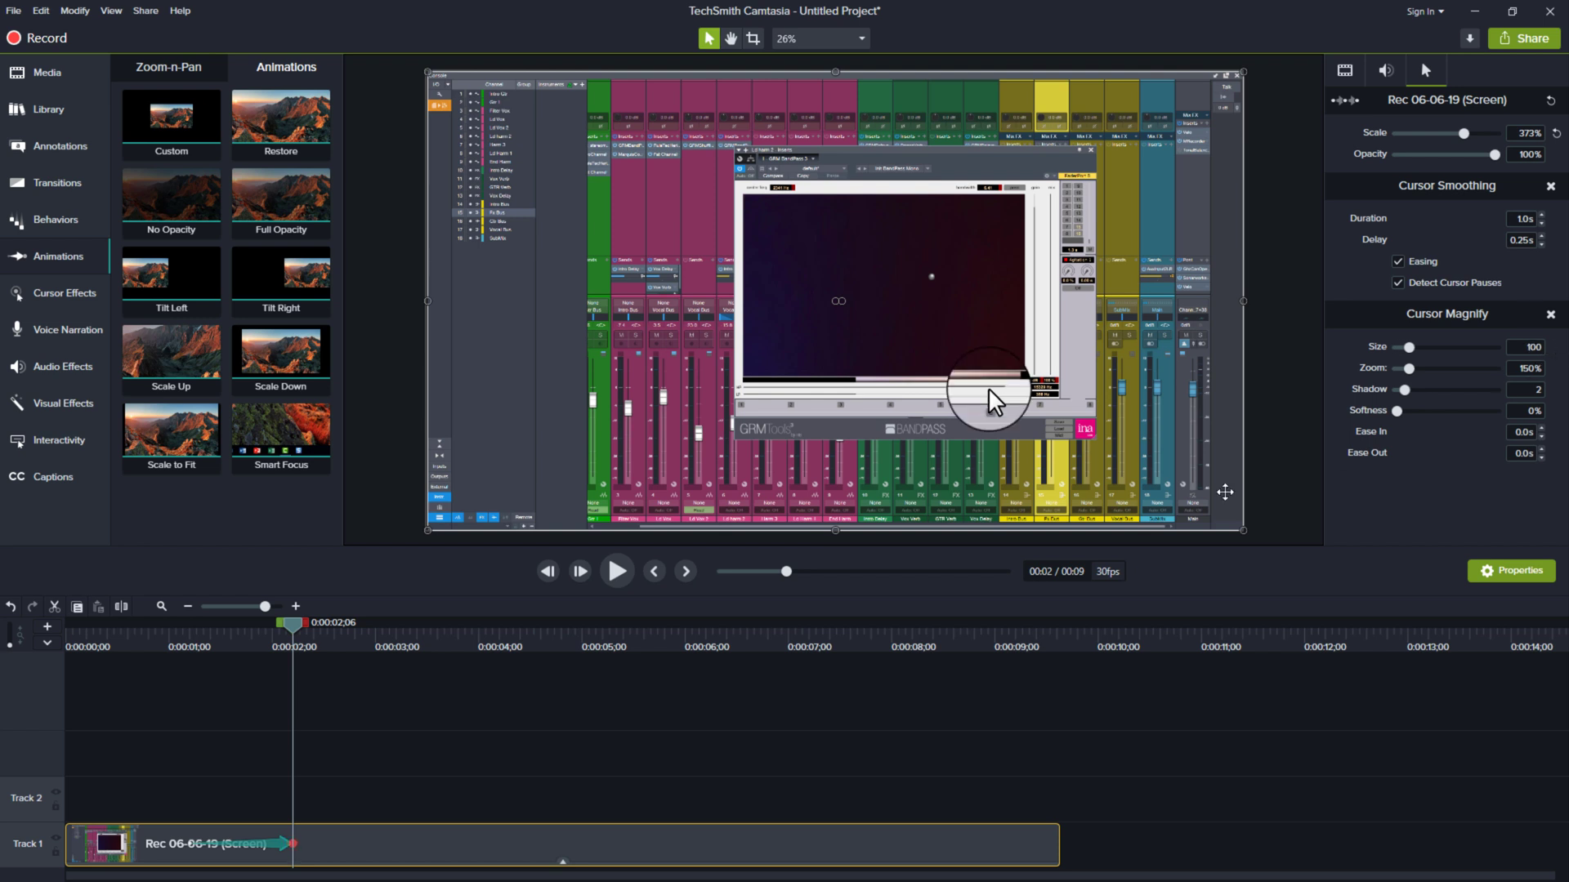
Step: Play the clip from near the start to check the cursor fade-in
{"action": "left_click", "coordinate": [172, 643]}
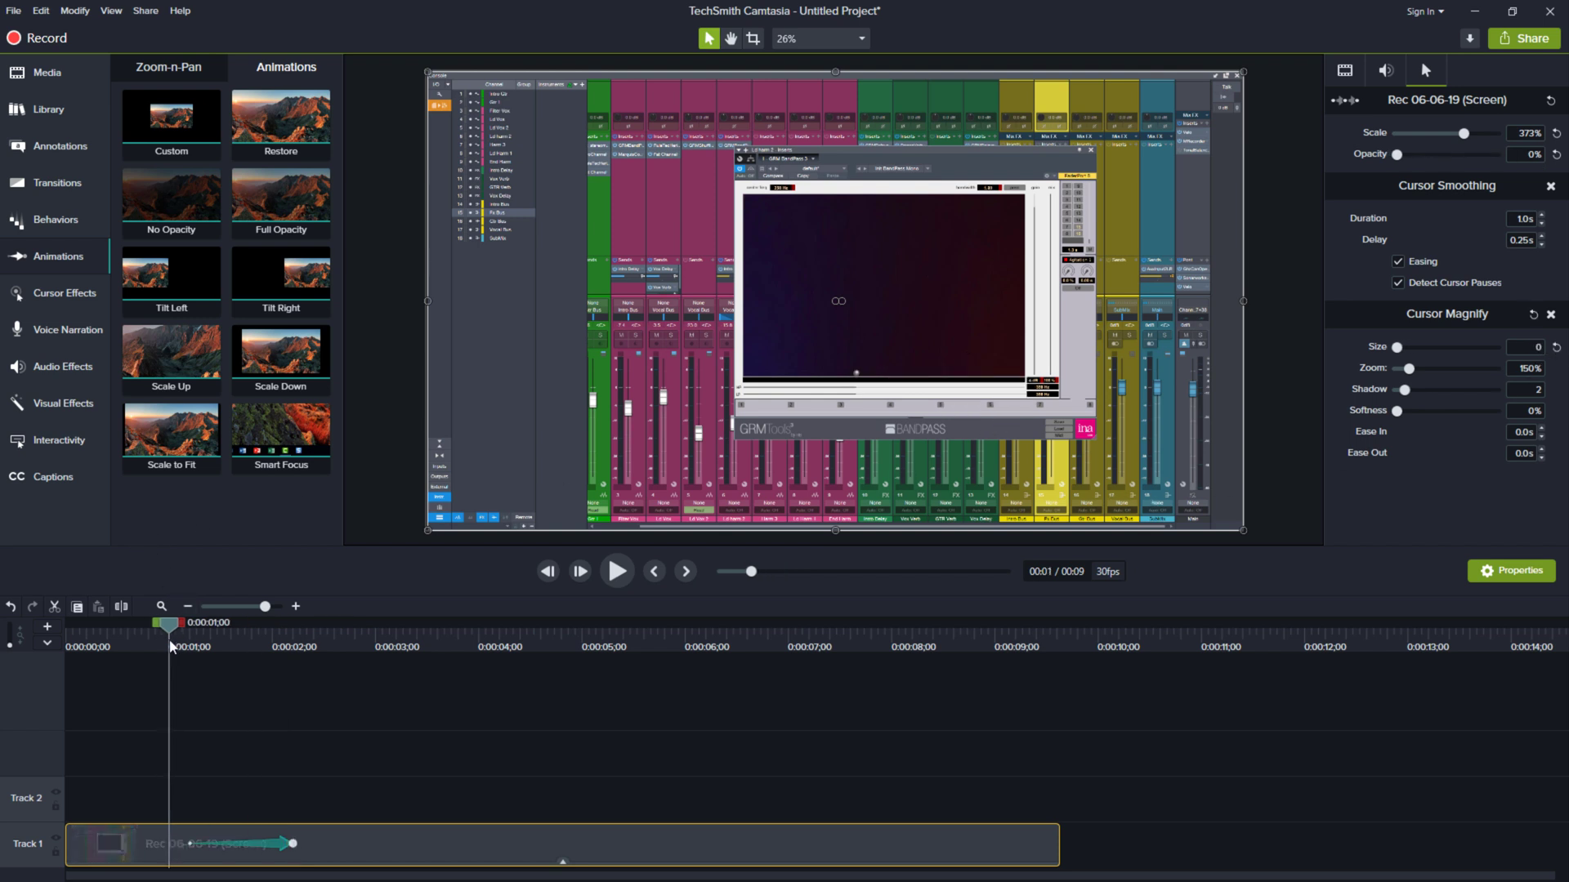
{"action": "key", "text": "space"}
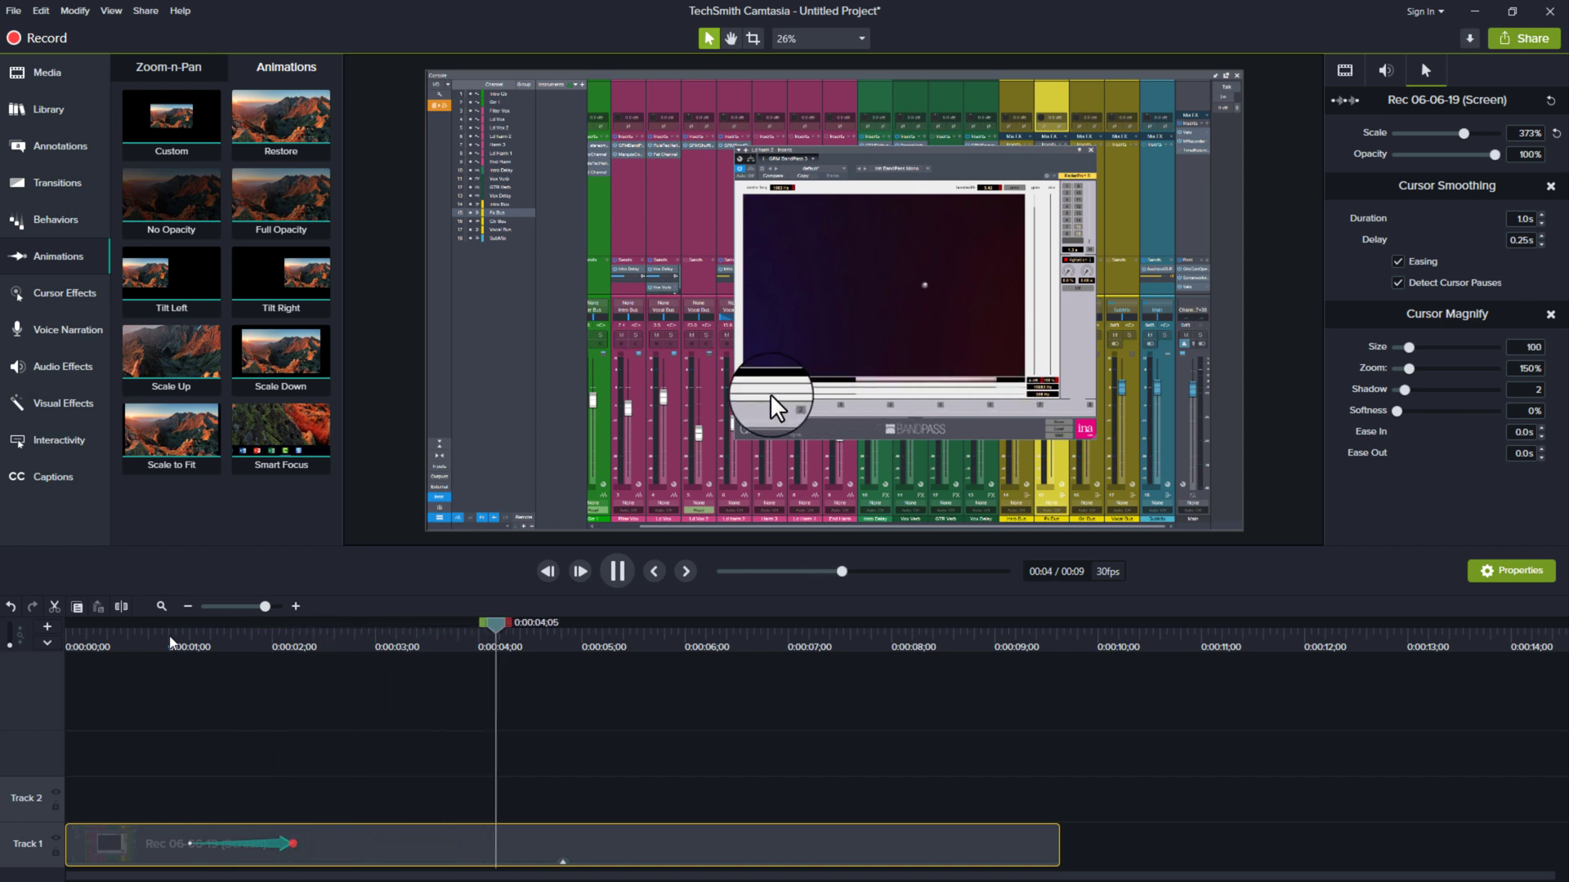
{"action": "key", "text": "space"}
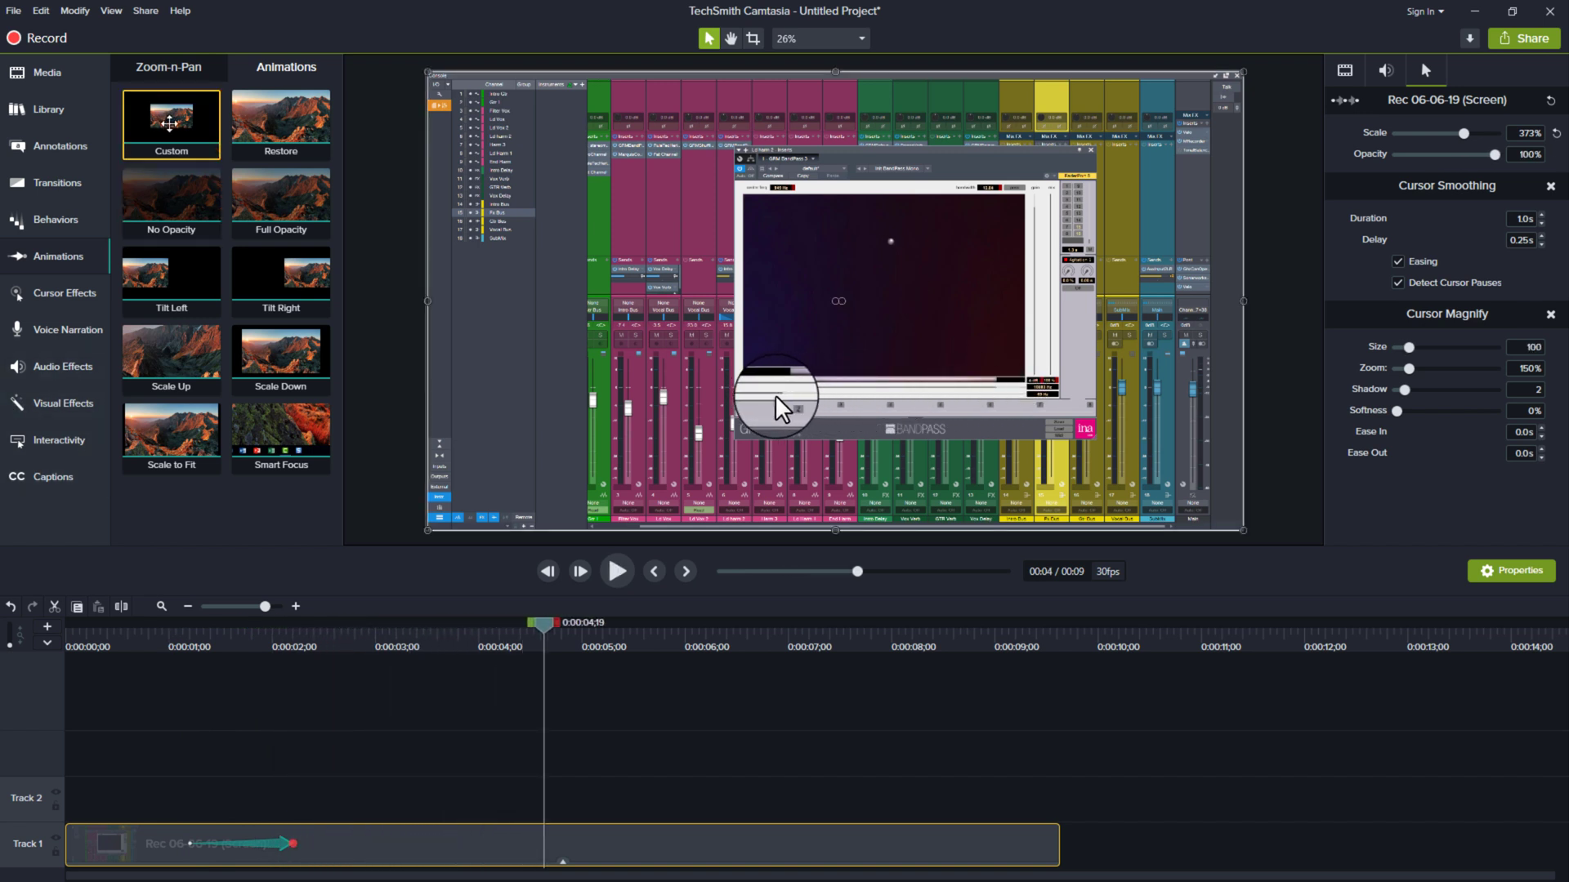
Step: Add a second Custom animation at 00:00:02;25 fading opacity to 0% and shrinking the magnifier
{"action": "left_click_drag", "start_coordinate": [171, 116], "coordinate": [623, 848]}
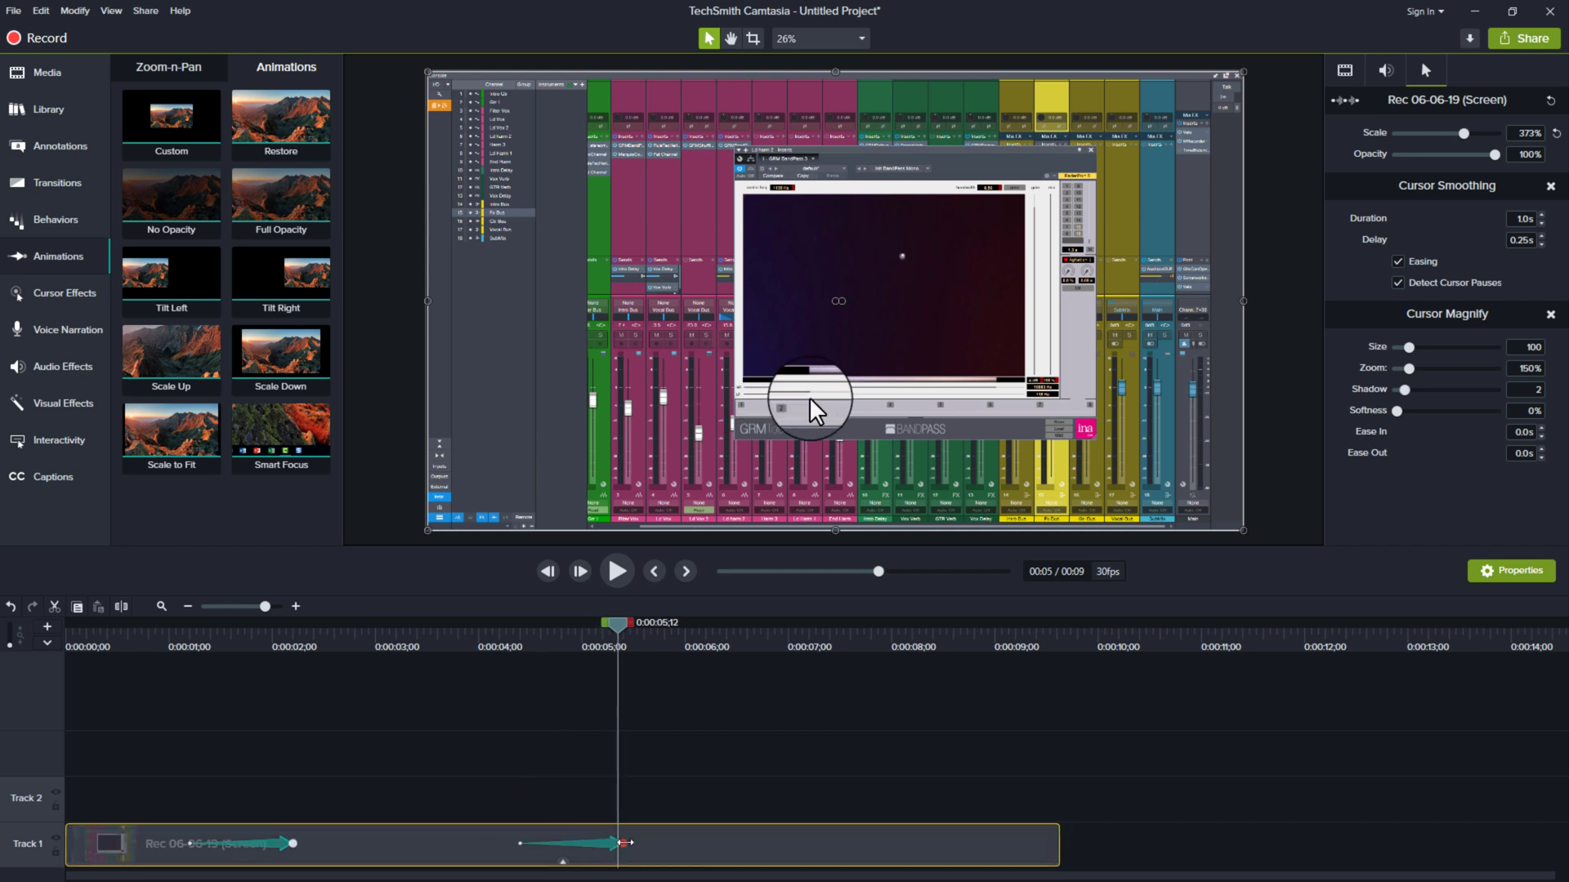
{"action": "left_click_drag", "start_coordinate": [1495, 154], "coordinate": [1397, 154]}
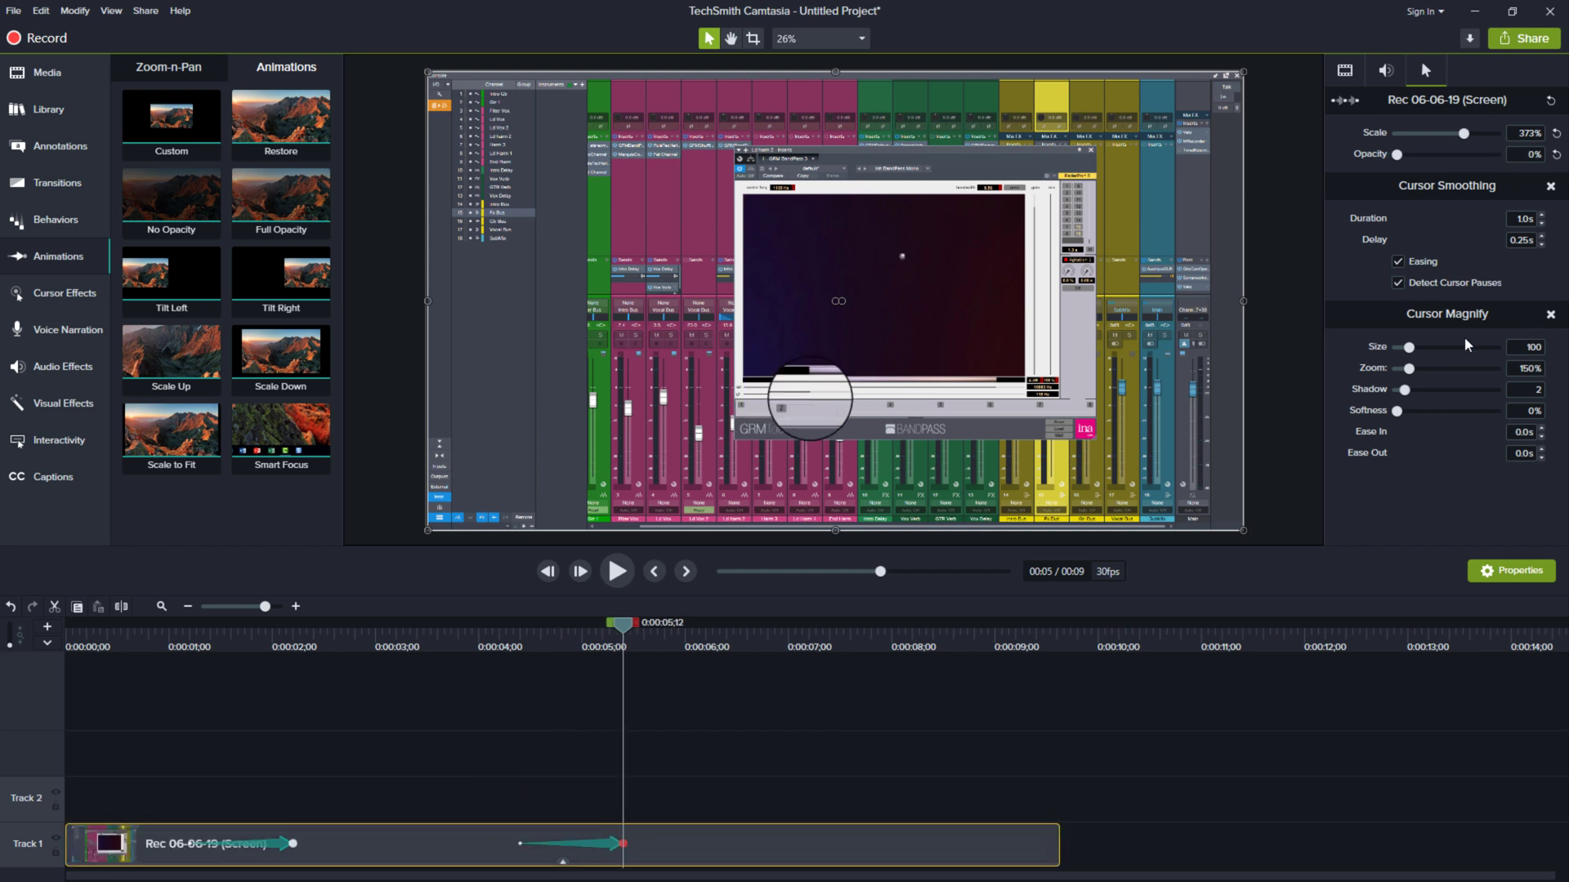
{"action": "left_click_drag", "start_coordinate": [1409, 347], "coordinate": [1402, 347]}
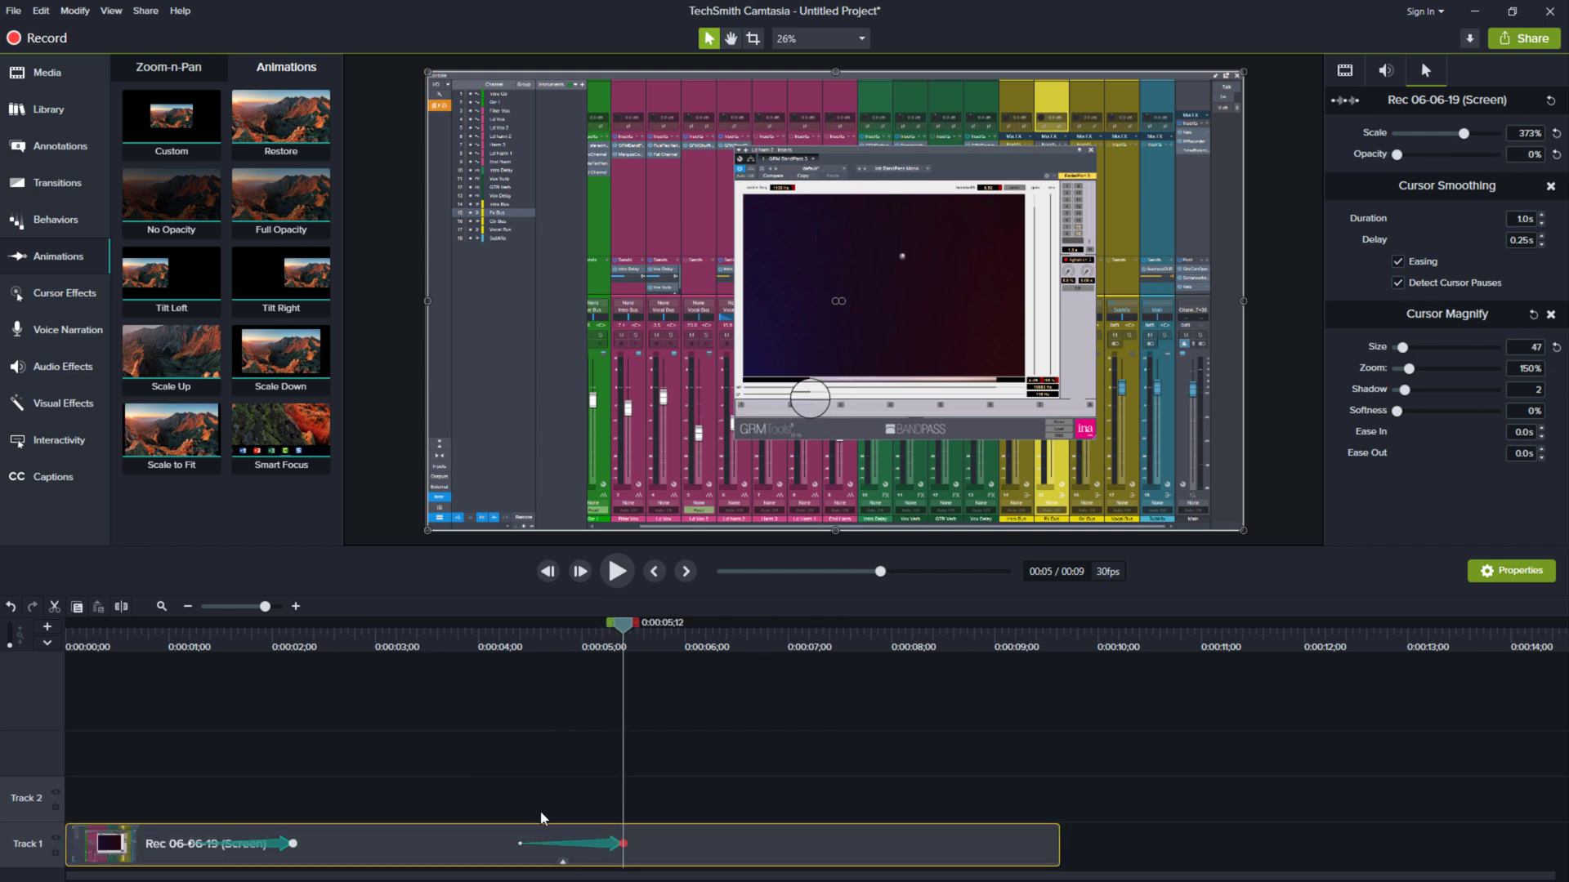
{"action": "left_click_drag", "start_coordinate": [587, 854], "coordinate": [426, 858]}
Step: Preview both animations, checking the magnifier fade-out around 00:00:03;26
{"action": "left_click", "coordinate": [212, 639]}
{"action": "key", "text": "ctrl+1"}
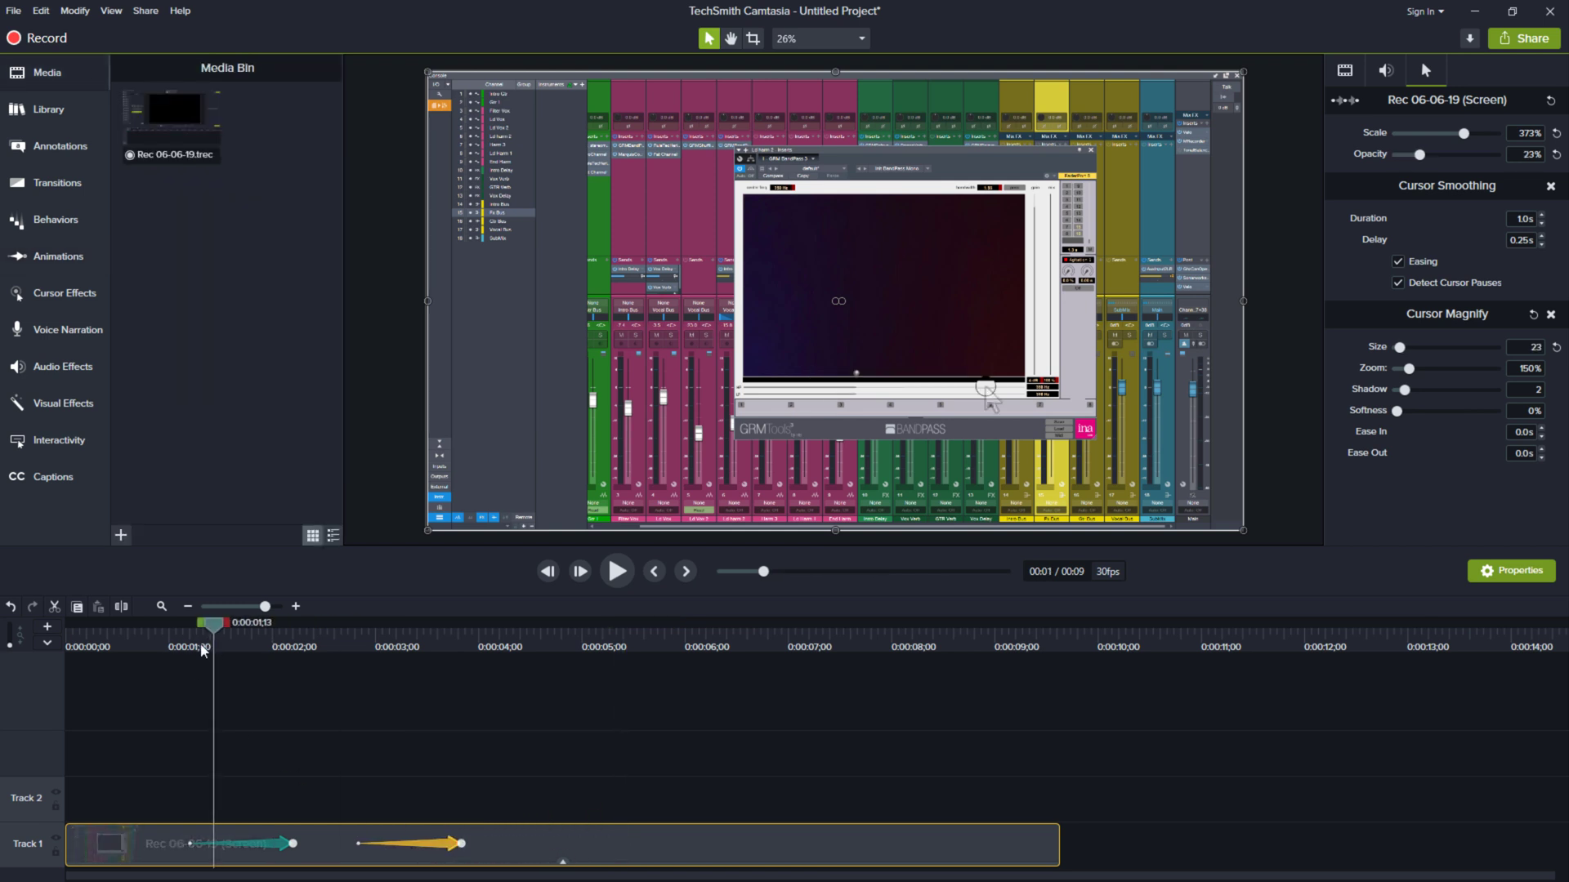
{"action": "left_click", "coordinate": [172, 650]}
{"action": "key", "text": "space"}
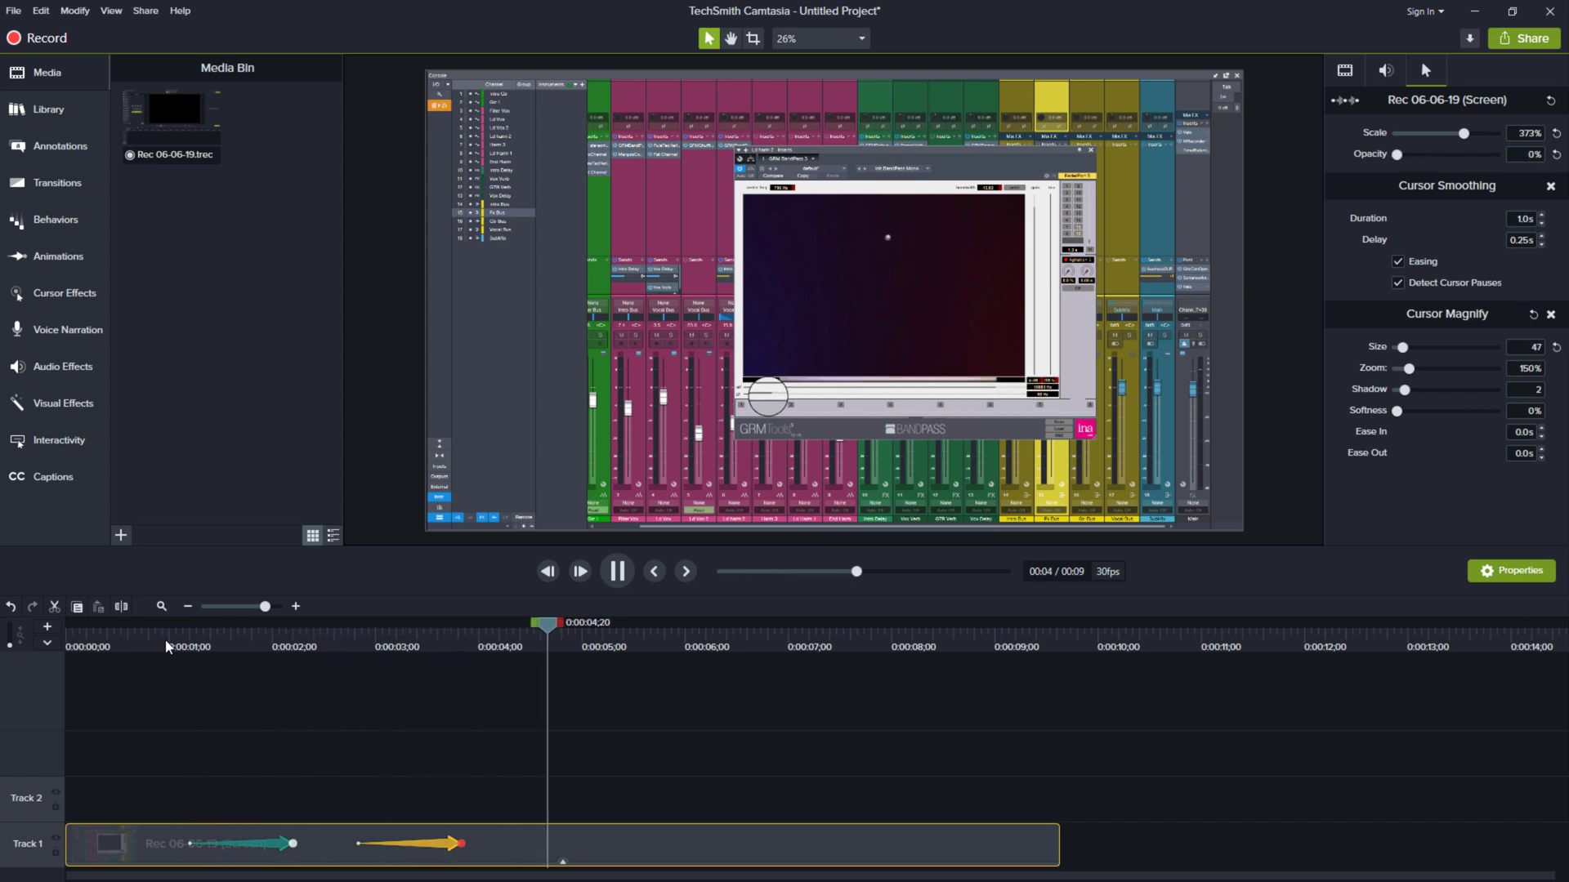
{"action": "left_click", "coordinate": [460, 642]}
{"action": "left_click", "coordinate": [463, 643]}
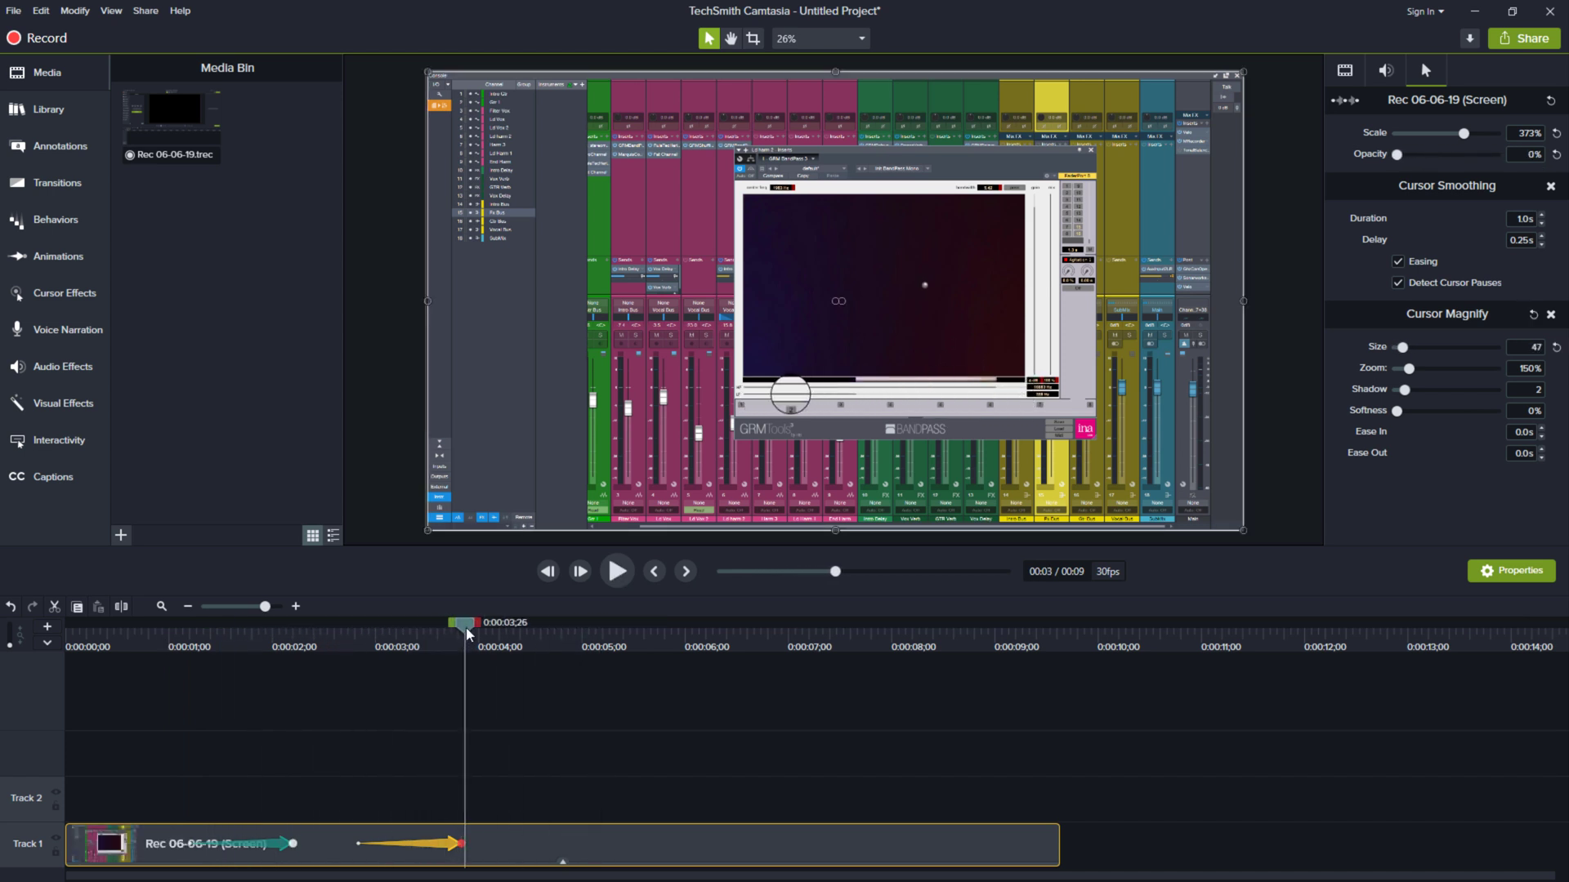
{"action": "left_click_drag", "start_coordinate": [466, 627], "coordinate": [462, 628]}
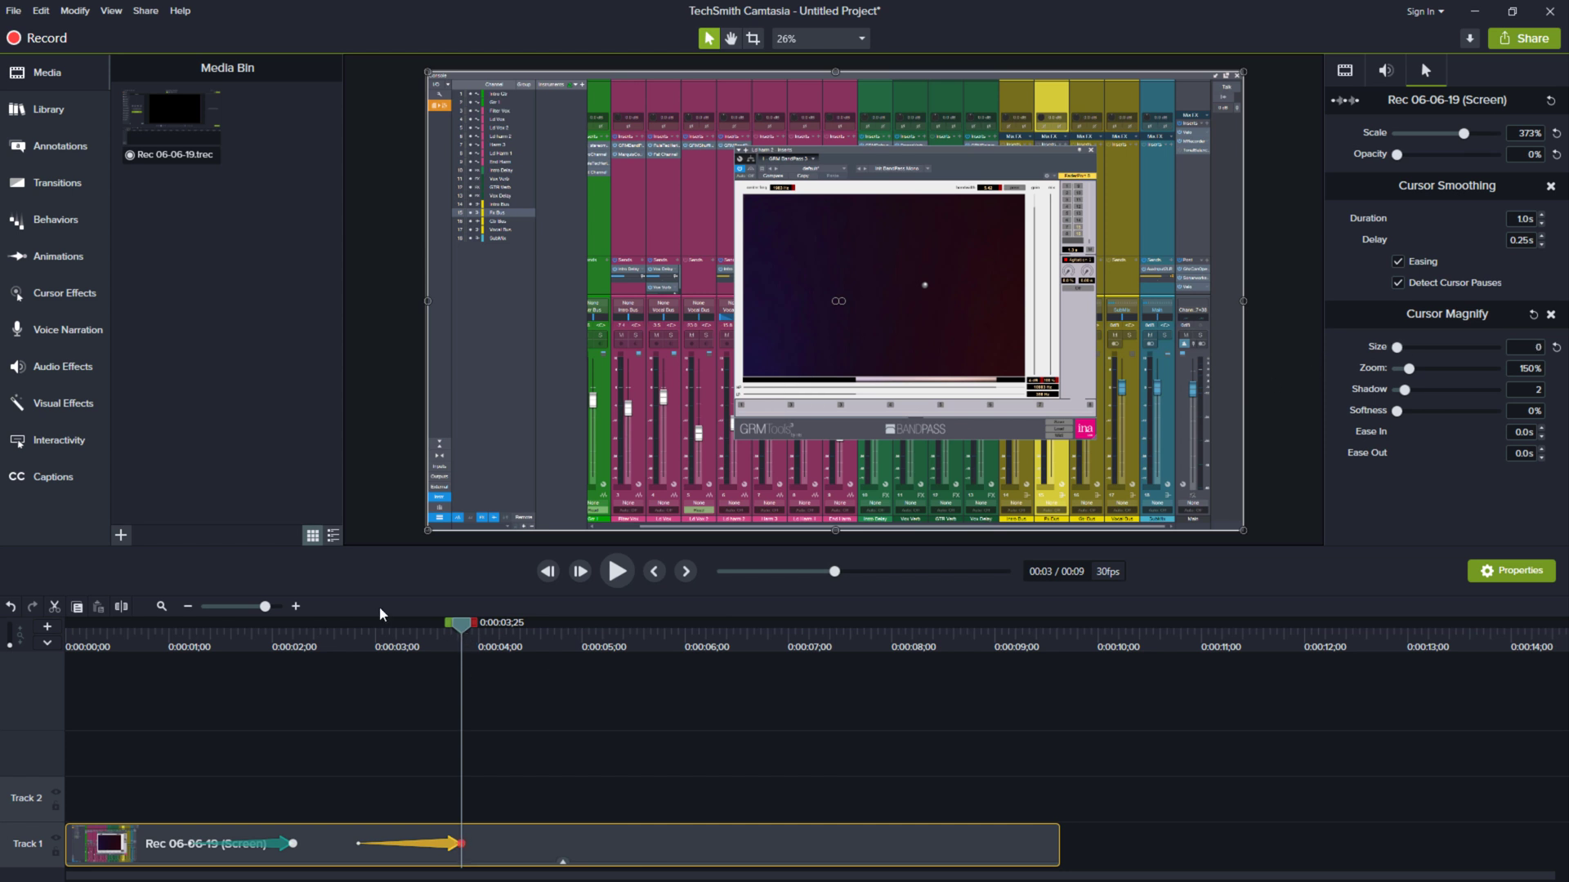
{"action": "left_click", "coordinate": [323, 641]}
{"action": "left_click", "coordinate": [181, 645]}
{"action": "key", "text": "space"}
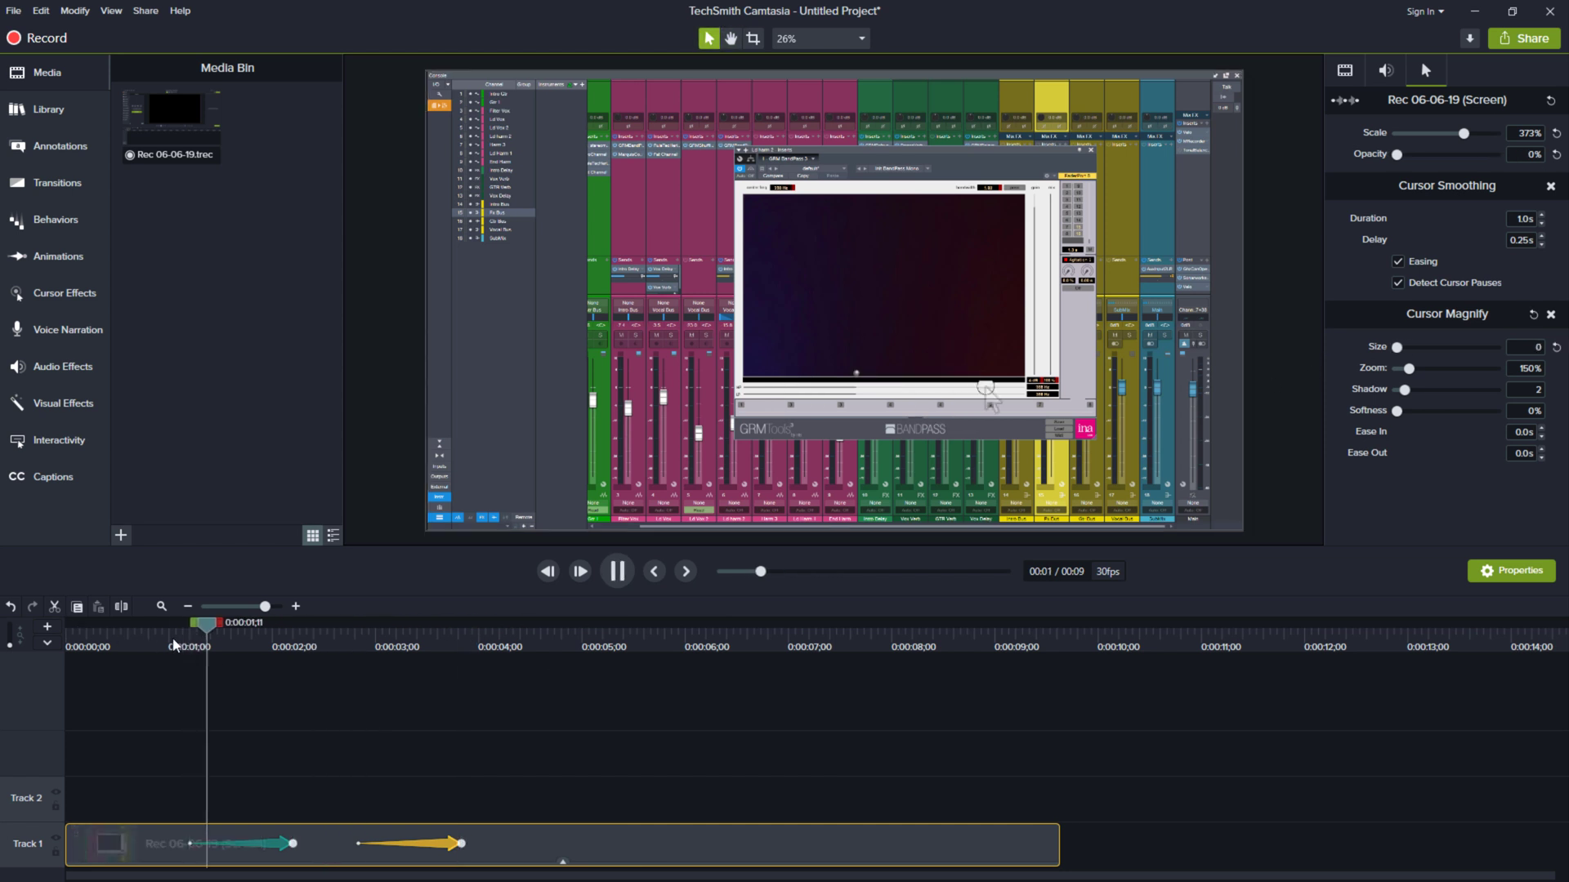
{"action": "key", "text": "space"}
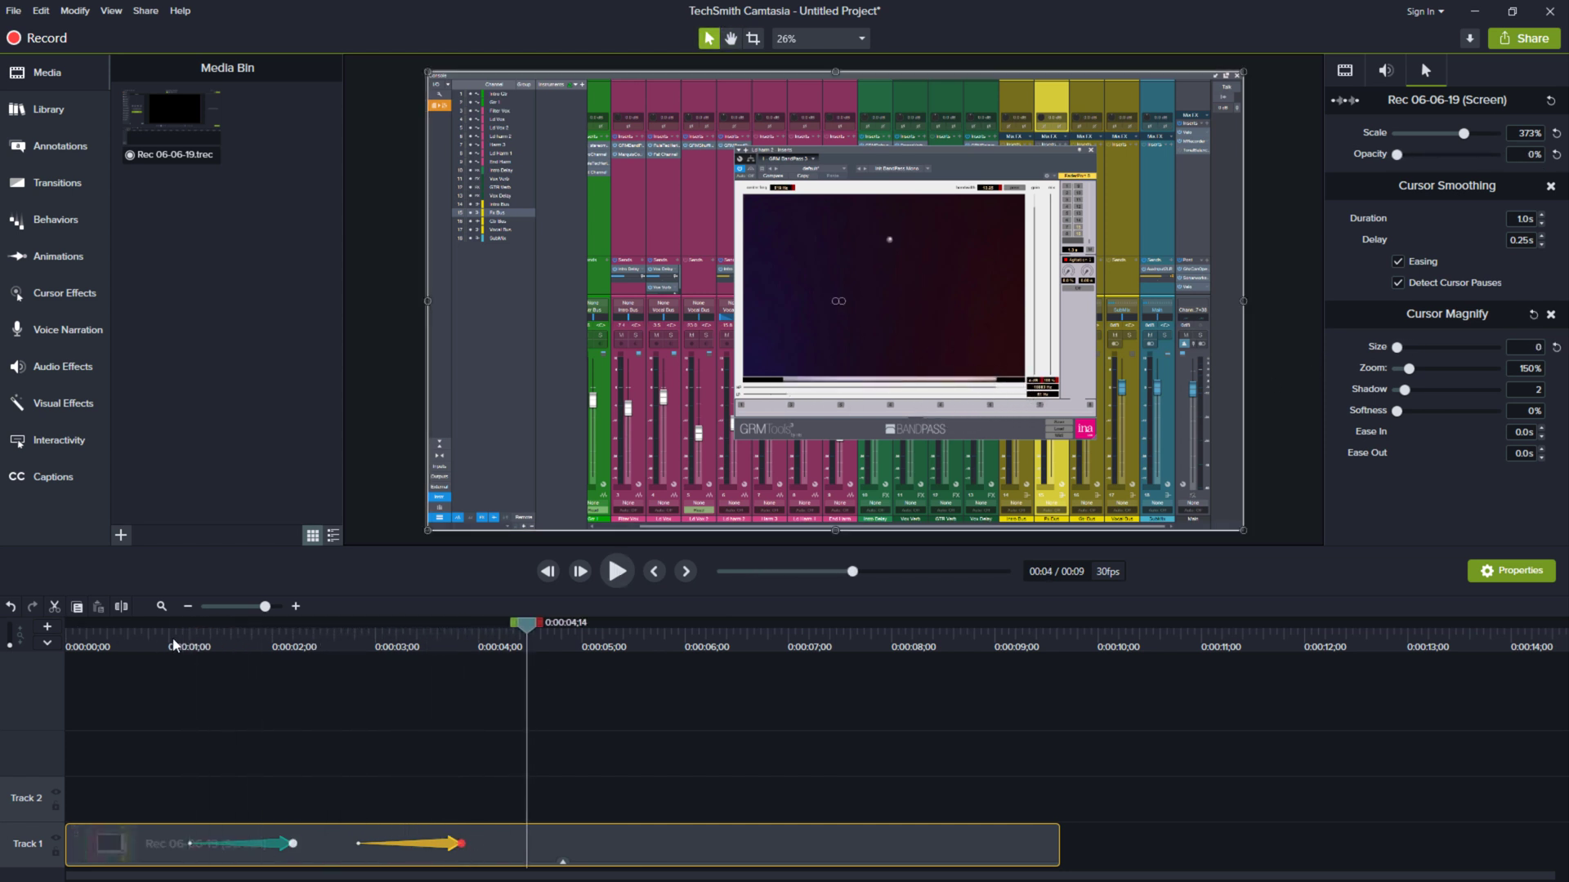